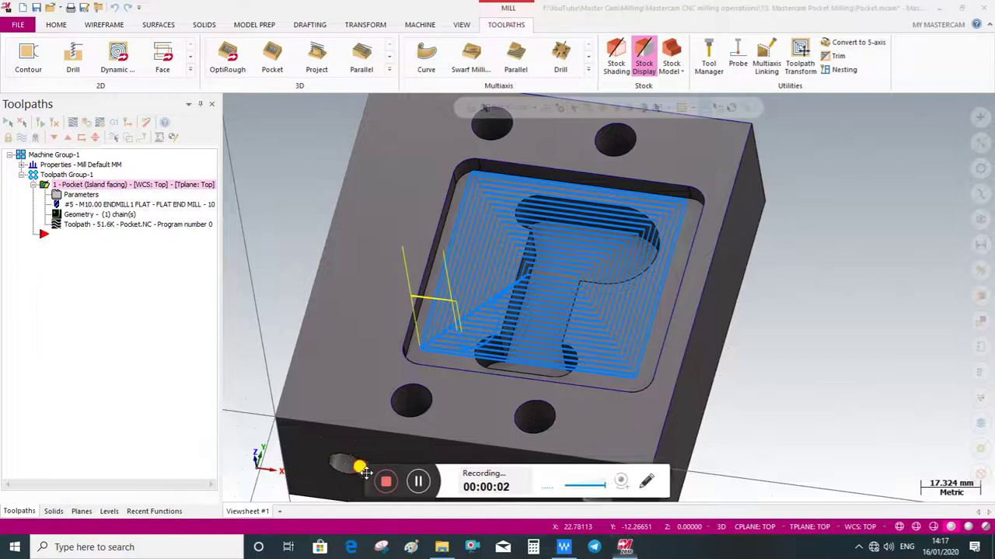
# Change the existing pocket operation from Island facing to Facing and regenerate the toolpath
pyautogui.moveTo(540, 360)
pyautogui.mouseDown(button='middle')
pyautogui.moveTo(566, 344)
pyautogui.moveTo(550, 400)
pyautogui.moveTo(572, 379)
pyautogui.moveTo(528, 390)
pyautogui.moveTo(544, 399)
pyautogui.moveTo(506, 222)
pyautogui.moveTo(477, 242)
pyautogui.mouseUp(button='middle')
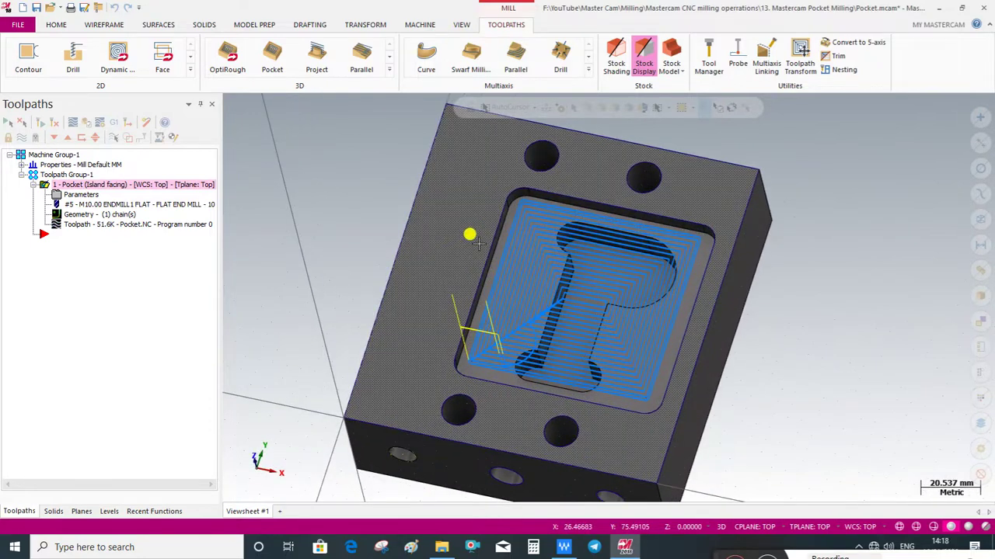
pyautogui.moveTo(479, 243)
pyautogui.mouseDown(button='middle')
pyautogui.moveTo(537, 356)
pyautogui.moveTo(449, 392)
pyautogui.moveTo(417, 381)
pyautogui.moveTo(550, 406)
pyautogui.moveTo(565, 419)
pyautogui.mouseUp(button='middle')
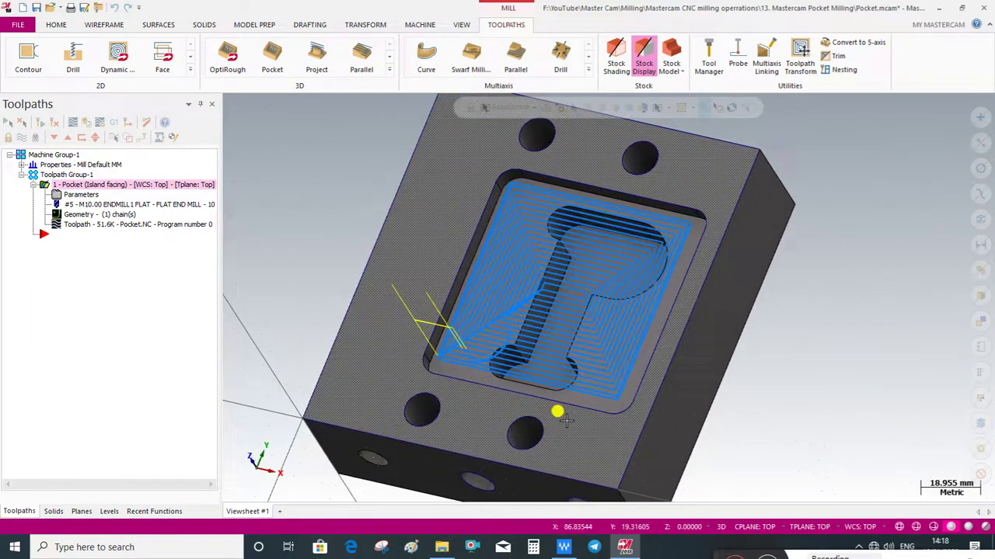
pyautogui.click(56, 195)
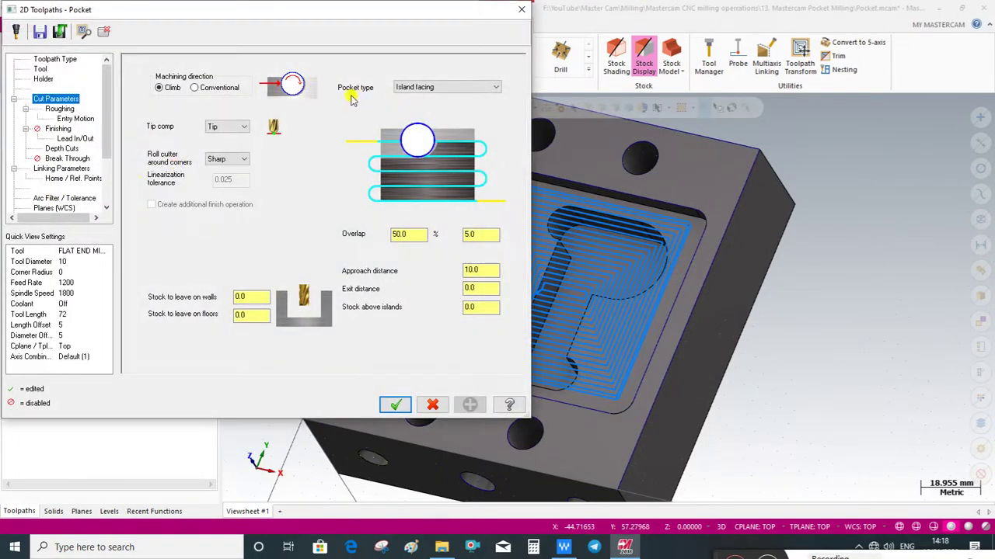
pyautogui.click(412, 87)
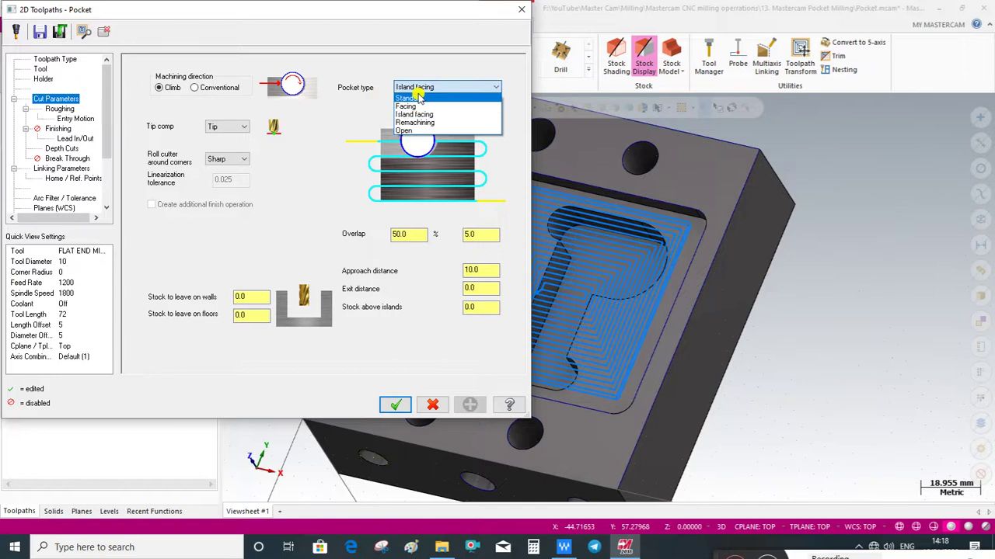
pyautogui.click(413, 95)
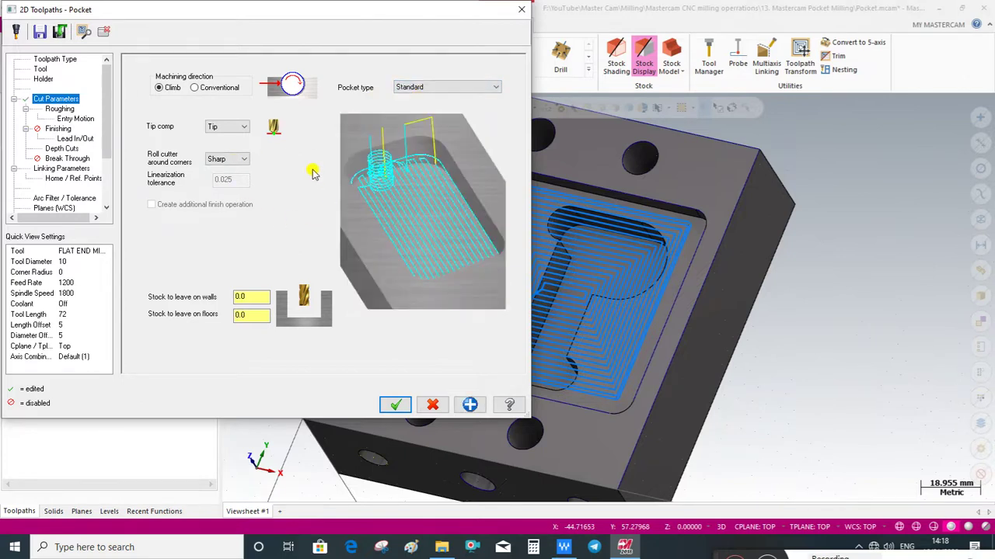
pyautogui.click(424, 90)
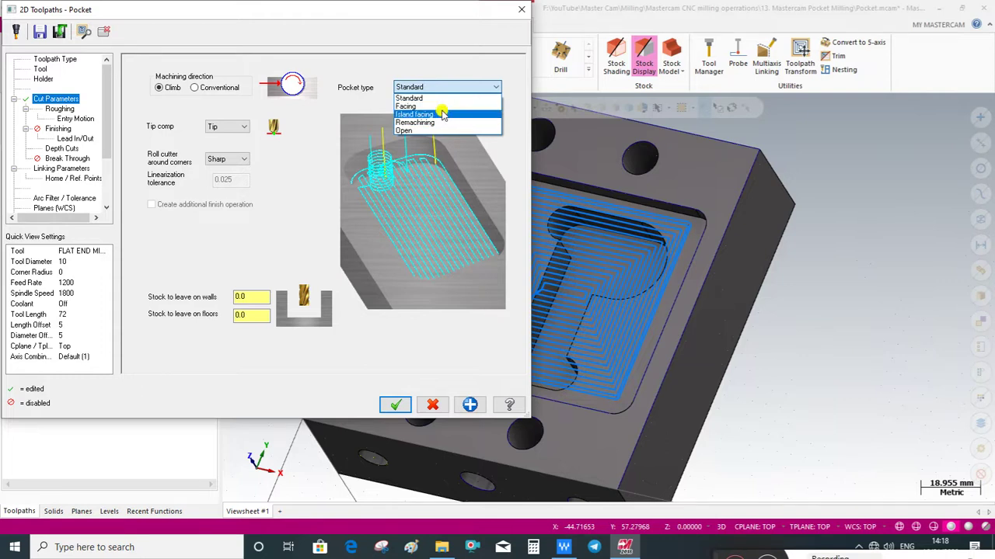
pyautogui.click(440, 106)
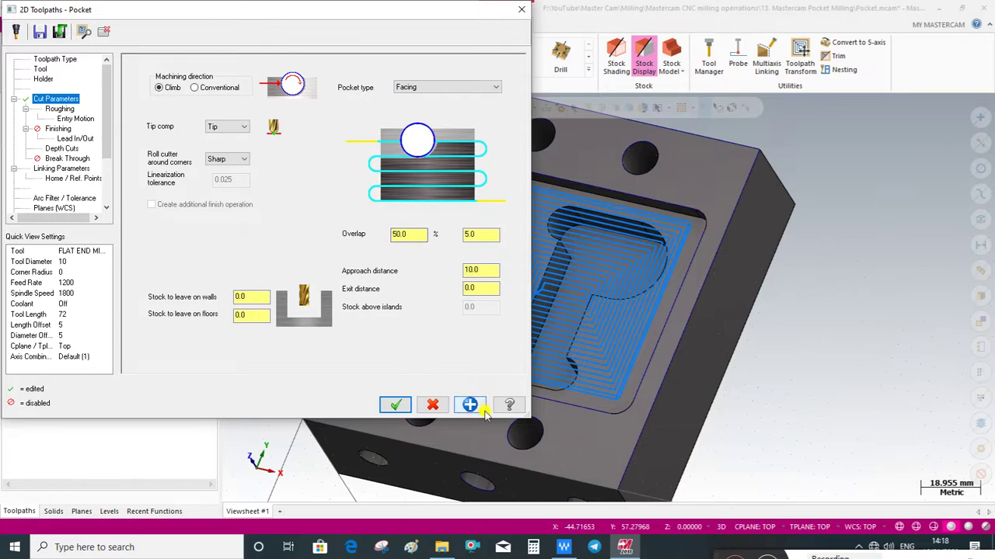
pyautogui.click(395, 405)
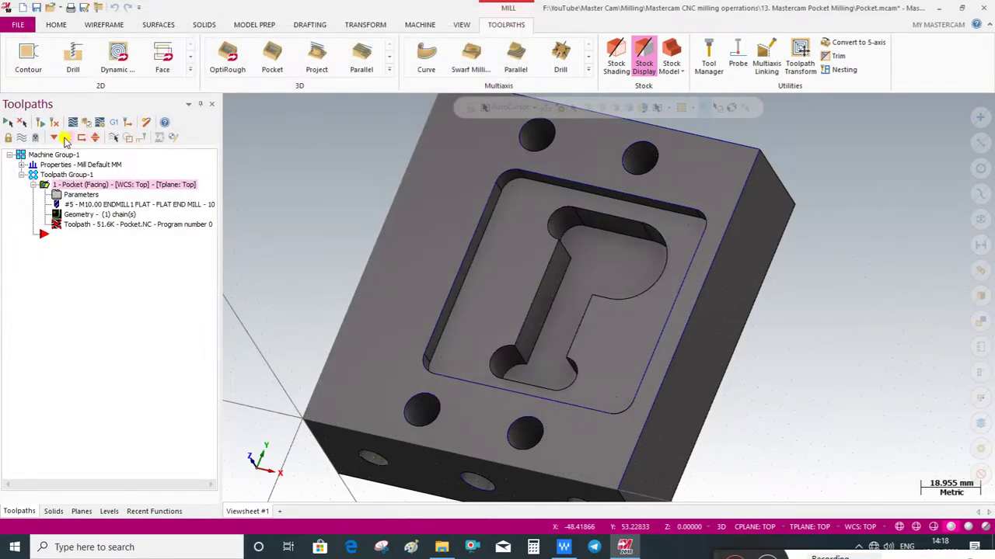
# Delete all operations and chain the pocket boundary for a new 2D pocket toolpath
pyautogui.click(145, 122)
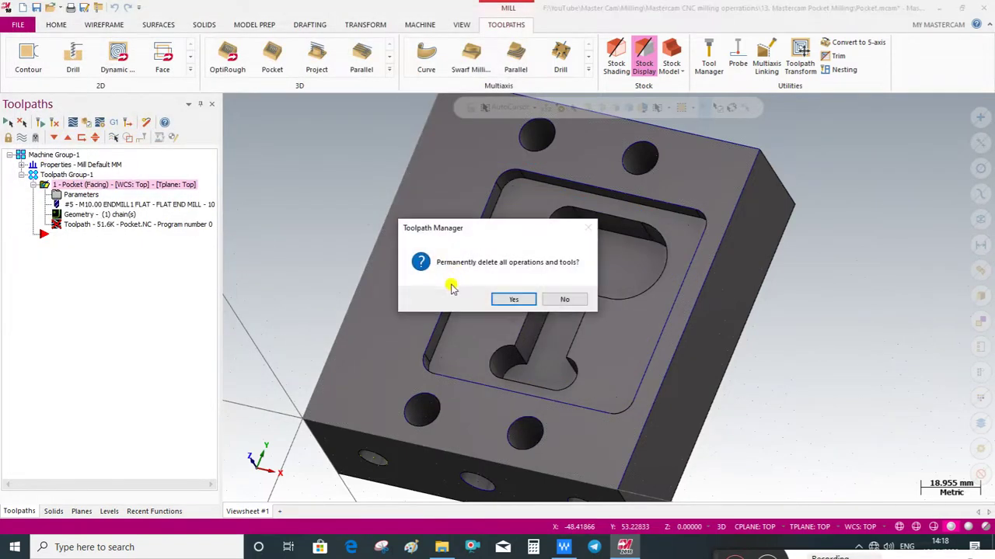
pyautogui.click(506, 301)
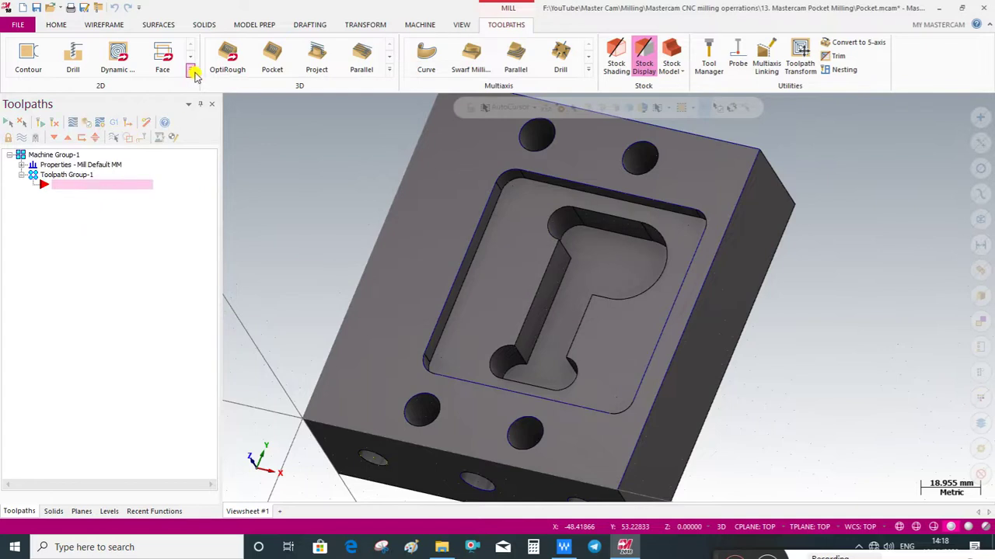
pyautogui.click(189, 70)
pyautogui.click(72, 105)
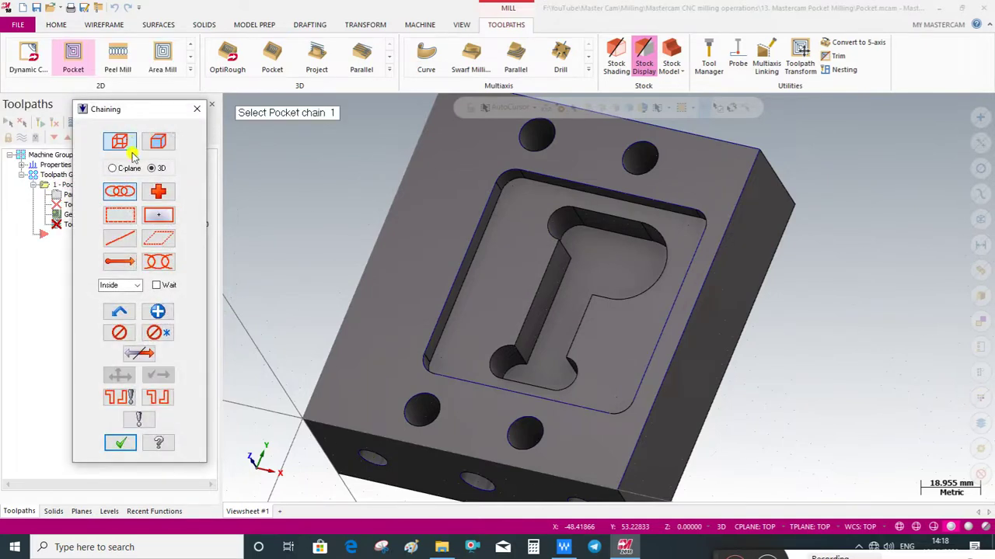
pyautogui.click(448, 269)
pyautogui.click(120, 443)
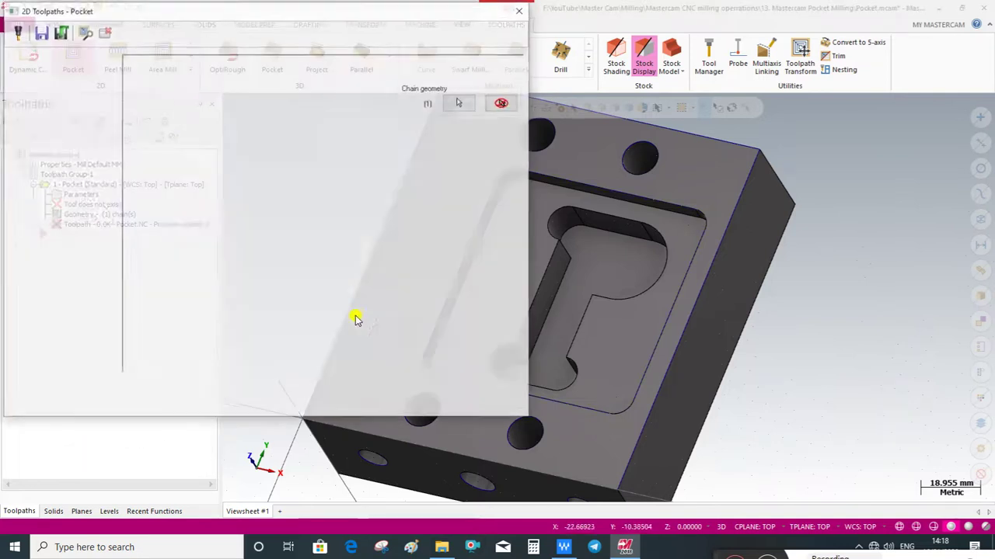
pyautogui.click(40, 69)
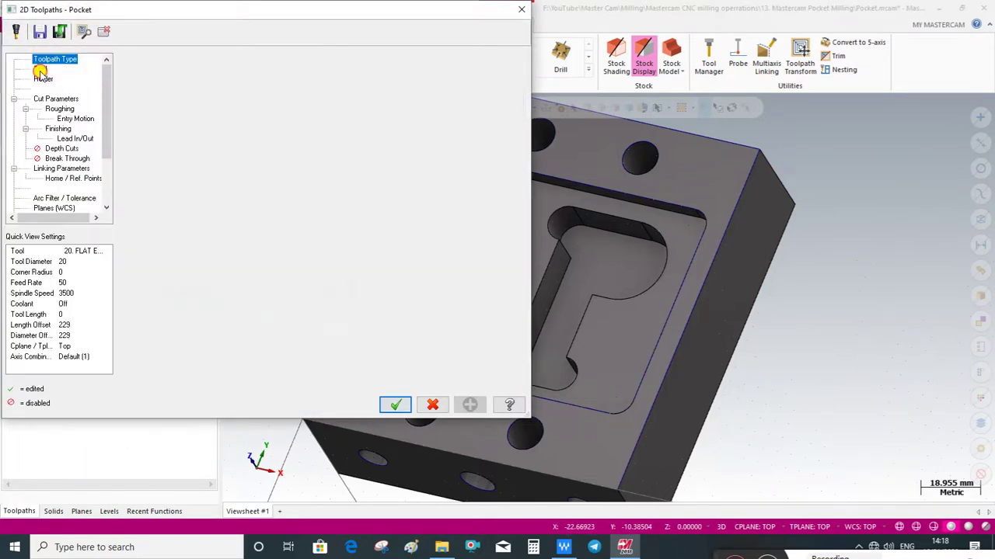
# Pick the 10 mm FLAT END MILL from the tool library
pyautogui.click(138, 263)
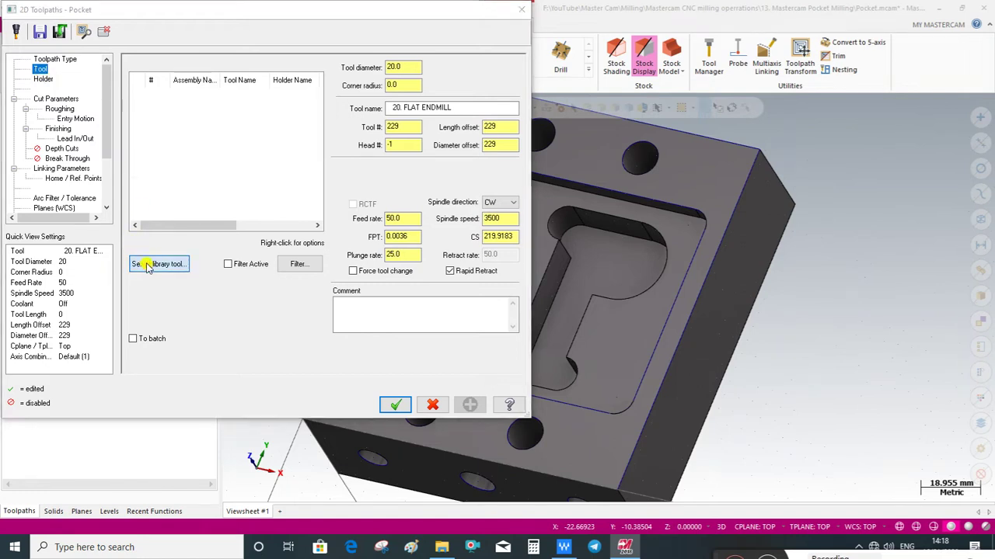
pyautogui.click(147, 185)
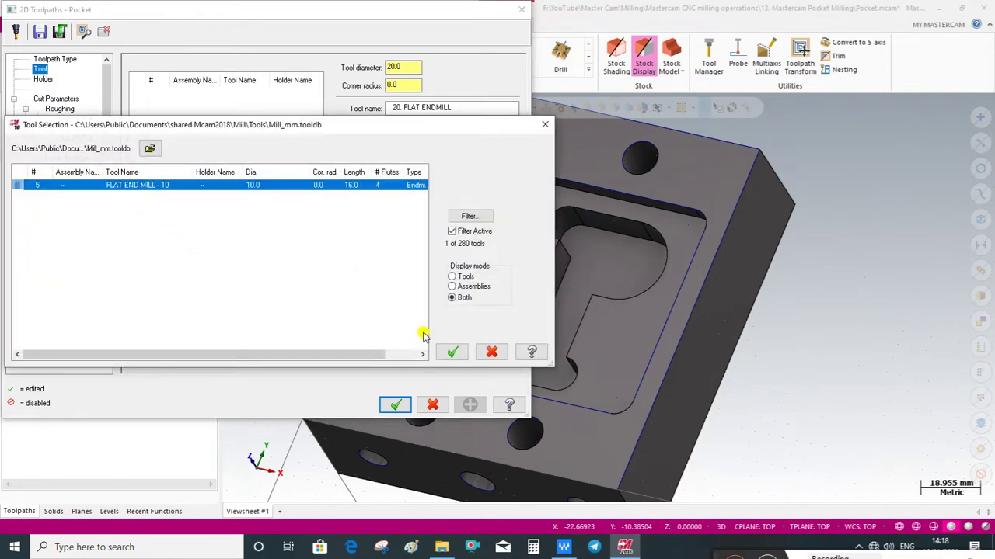
pyautogui.click(455, 352)
pyautogui.click(457, 352)
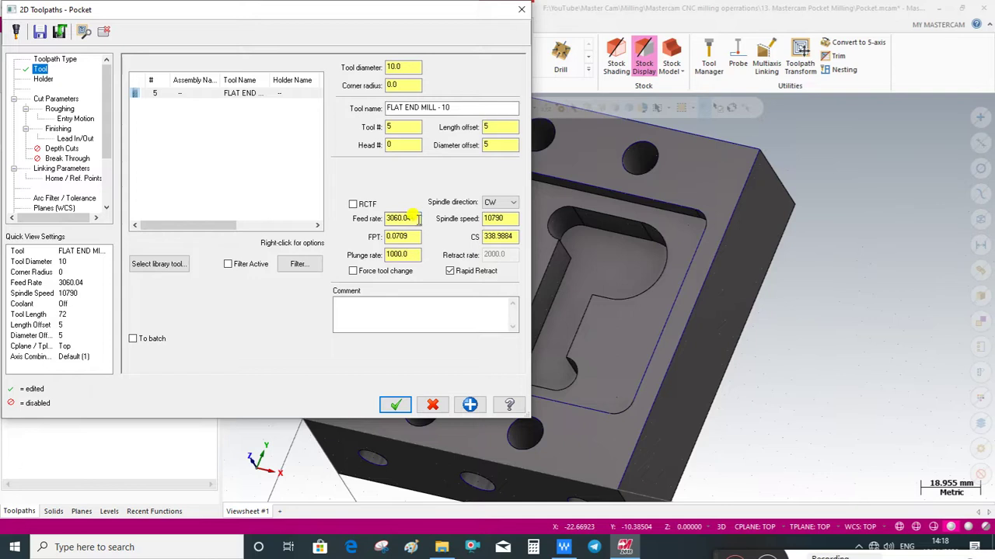
# Set the feed rate to 1200 and the spindle speed to 1800
pyautogui.write('1200')
pyautogui.doubleClick(505, 218)
pyautogui.write('1')
pyautogui.write('00')
pyautogui.click(375, 315)
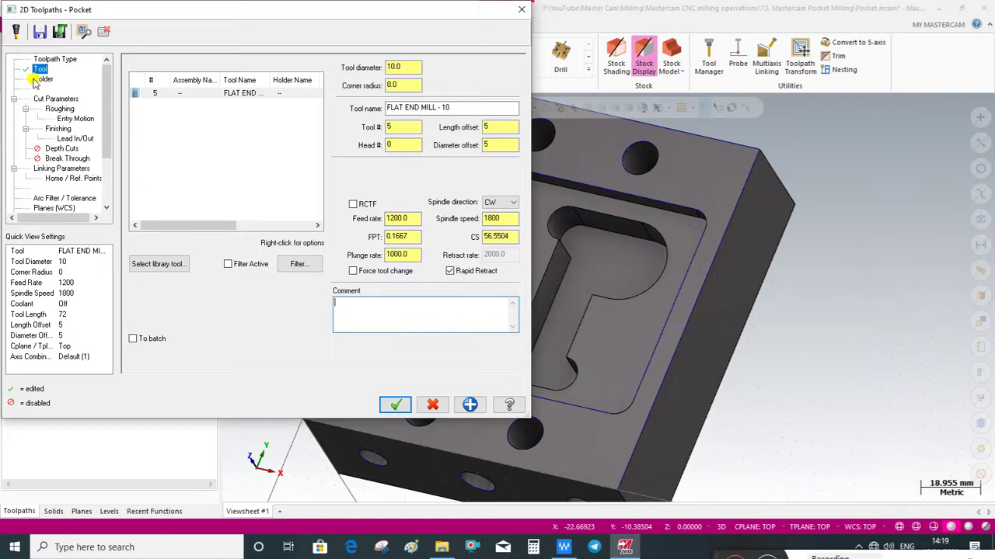
pyautogui.click(41, 79)
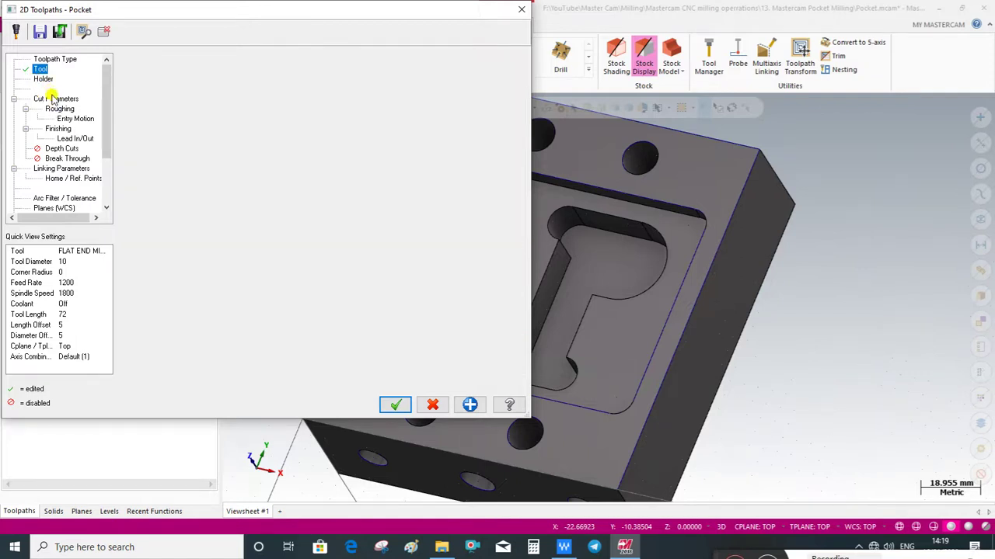
pyautogui.click(52, 99)
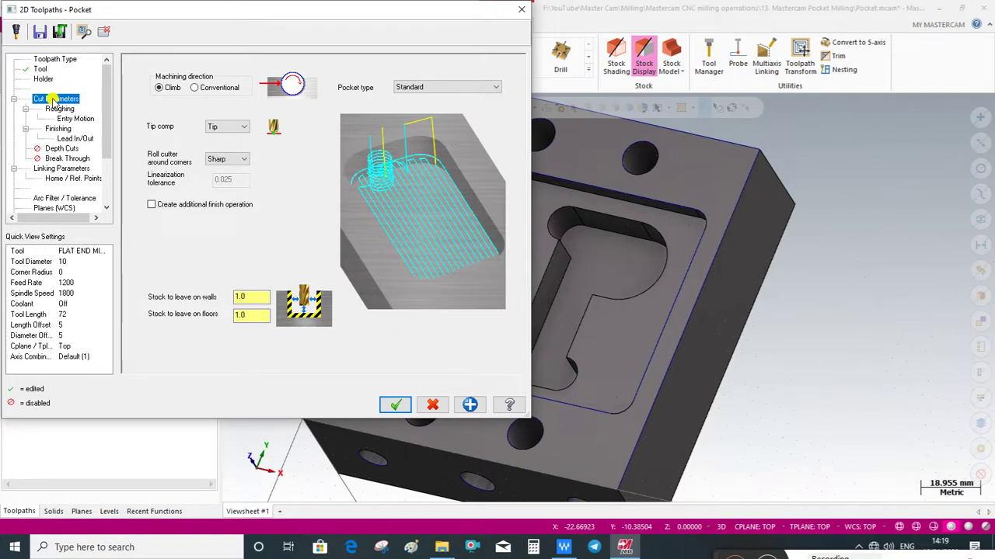
# Set the stock to leave on walls and floors to 0.0
pyautogui.doubleClick(241, 296)
pyautogui.write('0')
pyautogui.press('Tab')
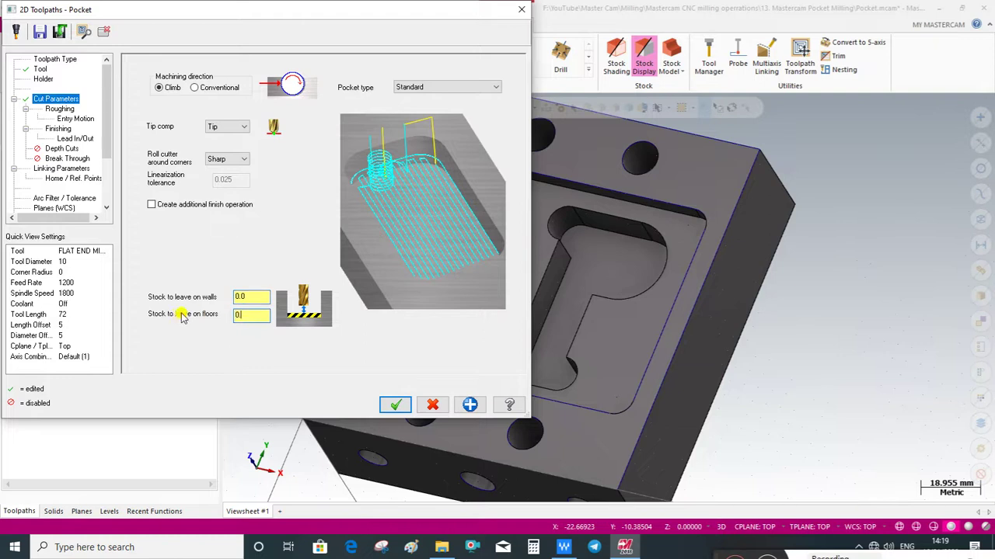
pyautogui.write('.0')
pyautogui.click(256, 296)
pyautogui.click(255, 315)
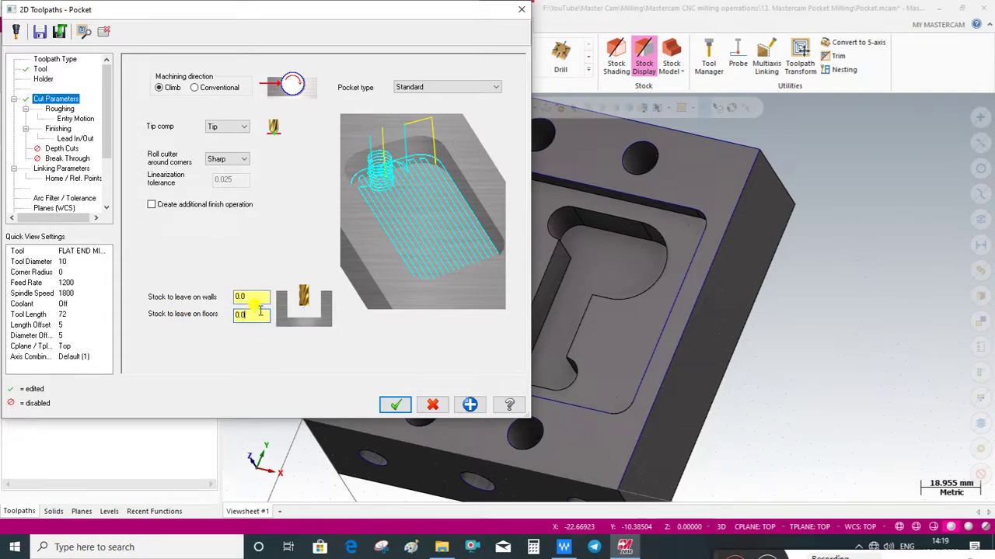
# Choose Facing as the pocket type
pyautogui.click(436, 86)
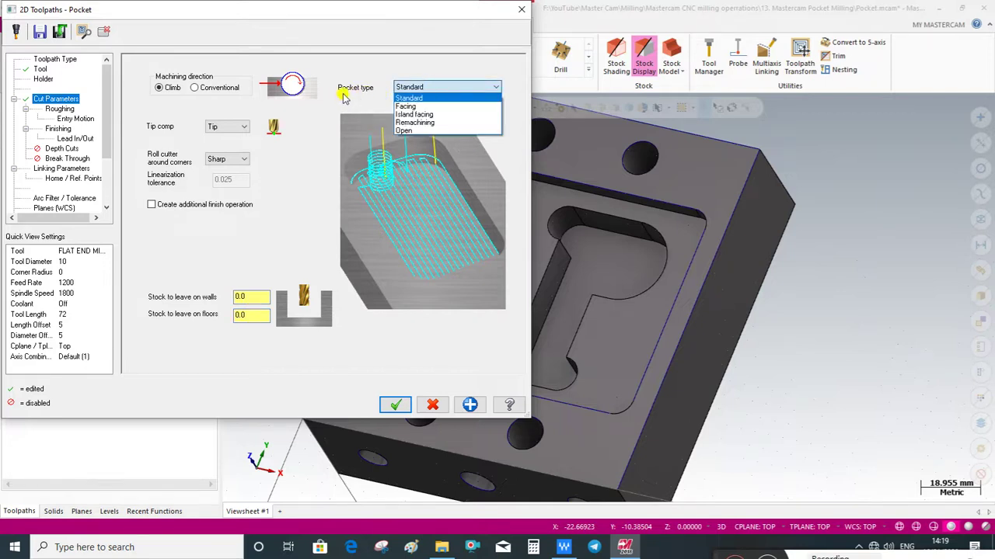
pyautogui.click(411, 105)
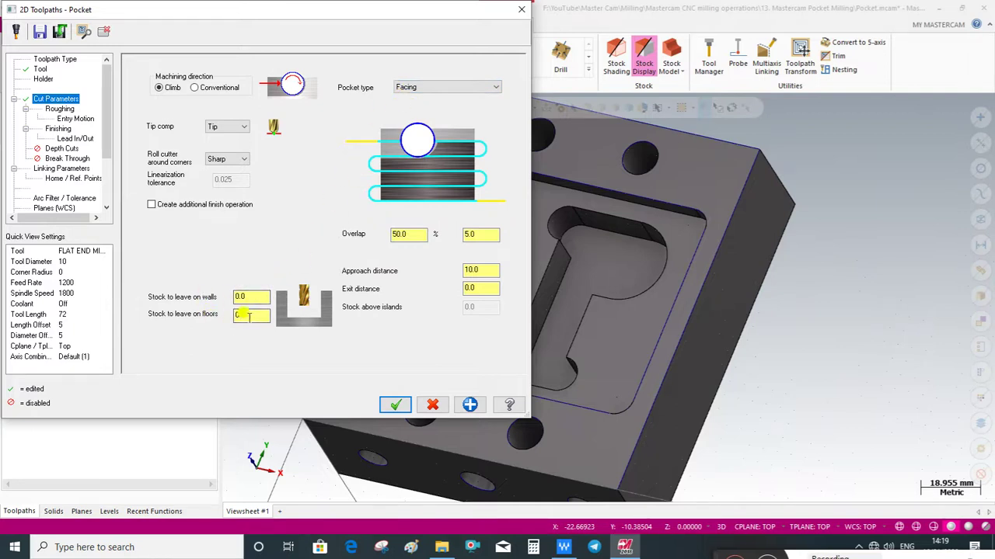
pyautogui.doubleClick(240, 296)
# Keep 50% overlap and enter 12.0 for both the approach and exit distances
pyautogui.doubleClick(253, 315)
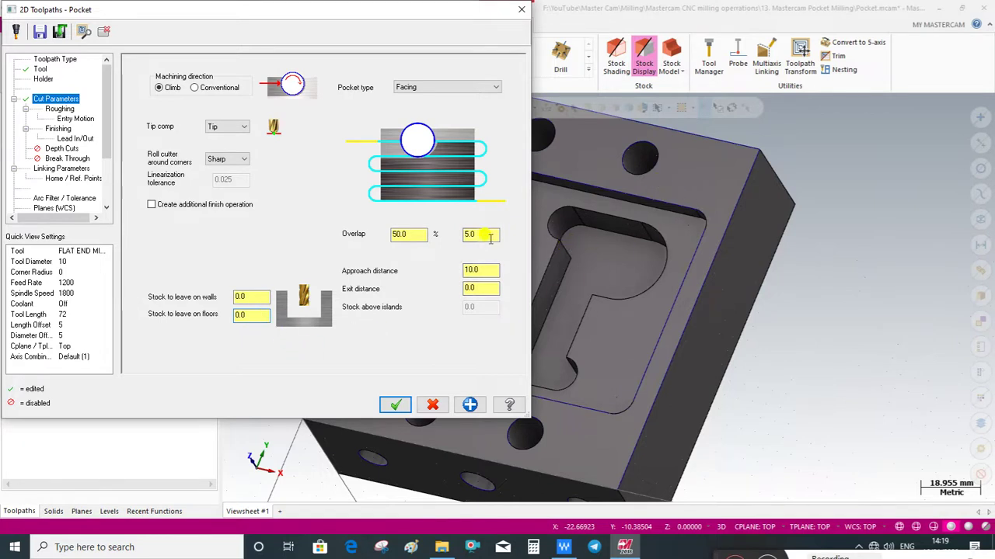
pyautogui.click(396, 236)
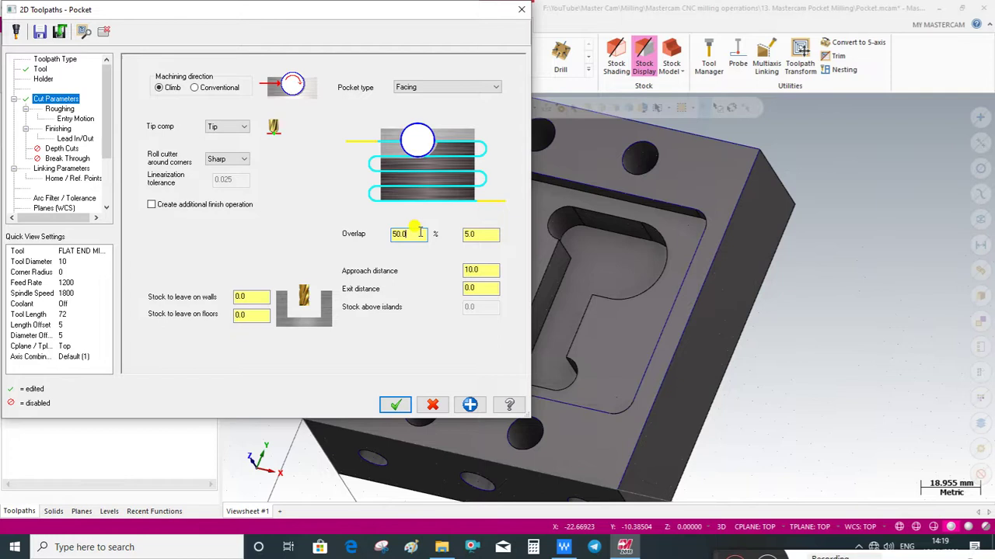
pyautogui.click(468, 234)
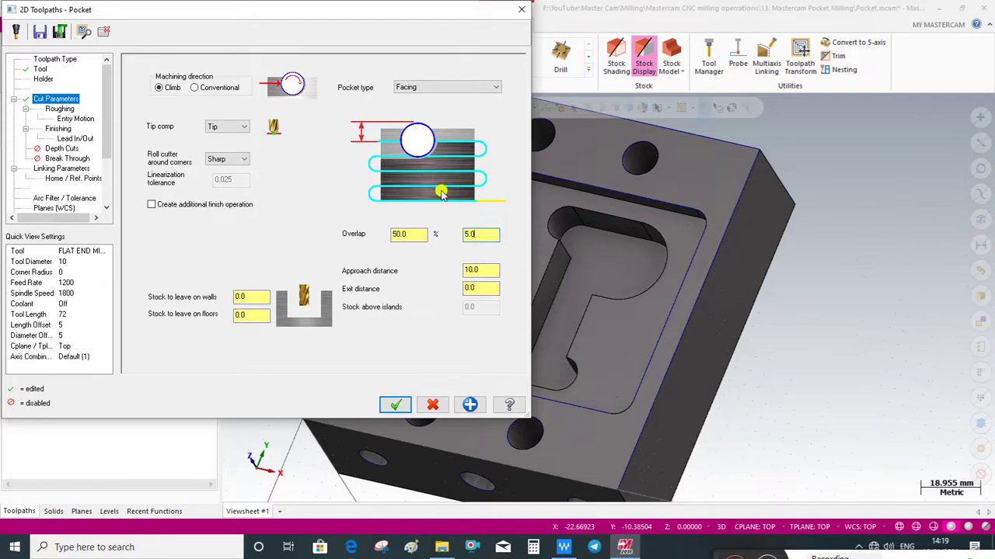
pyautogui.doubleClick(472, 232)
pyautogui.click(482, 270)
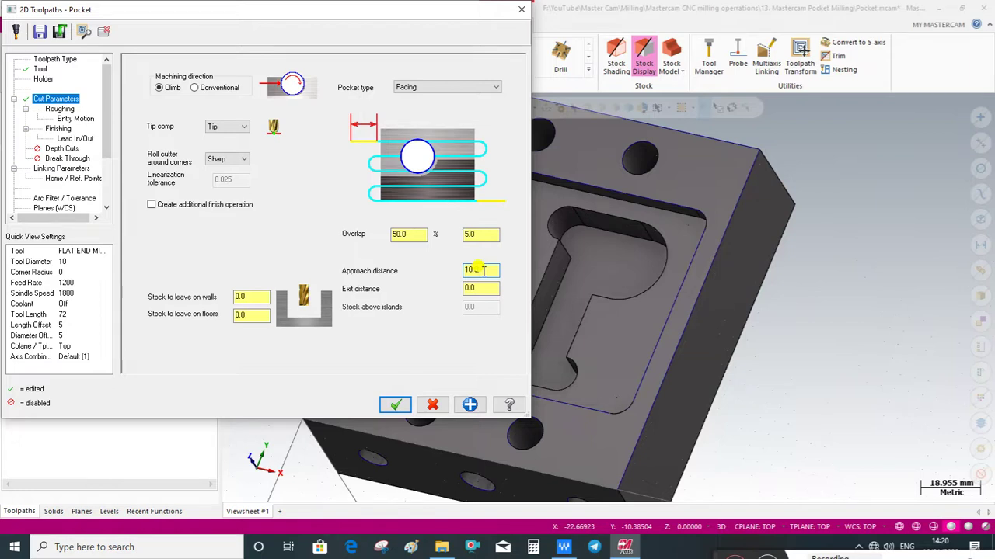
pyautogui.doubleClick(482, 271)
pyautogui.click(485, 269)
pyautogui.doubleClick(486, 270)
pyautogui.write('.0')
pyautogui.click(479, 291)
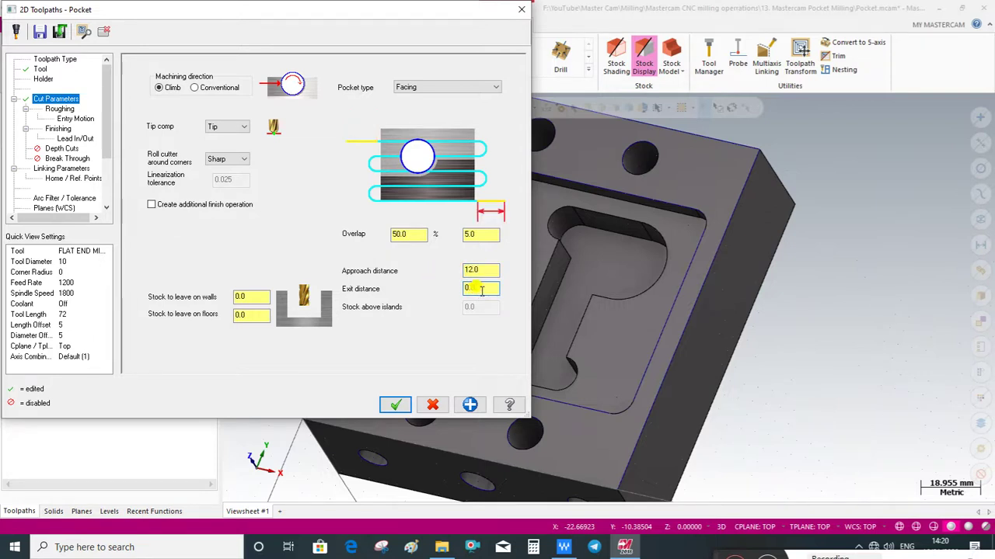
pyautogui.write('120')
pyautogui.press('BackSpace')
pyautogui.click(60, 109)
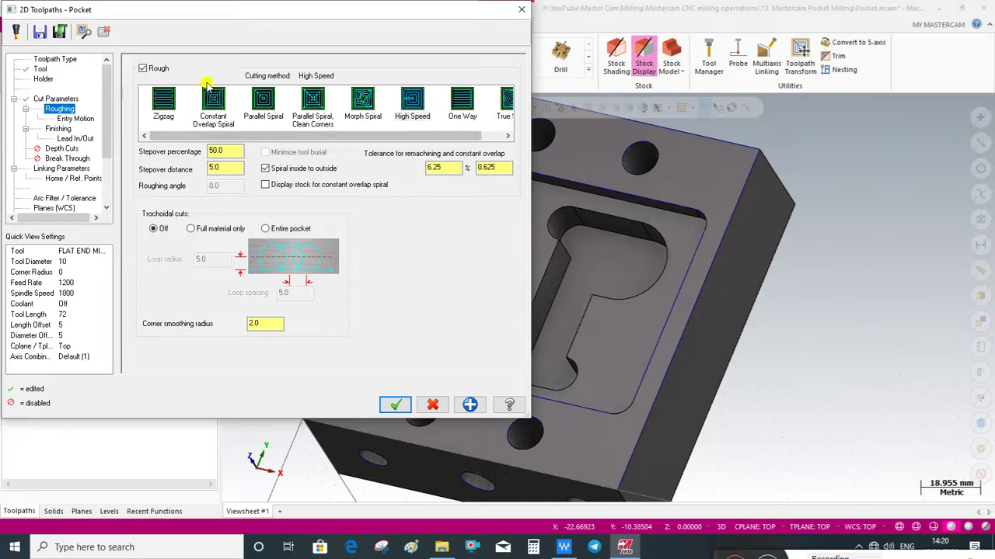
# Review the helix entry motion options, then the finishing settings (1 pass, 2.5 spacing)
pyautogui.click(75, 119)
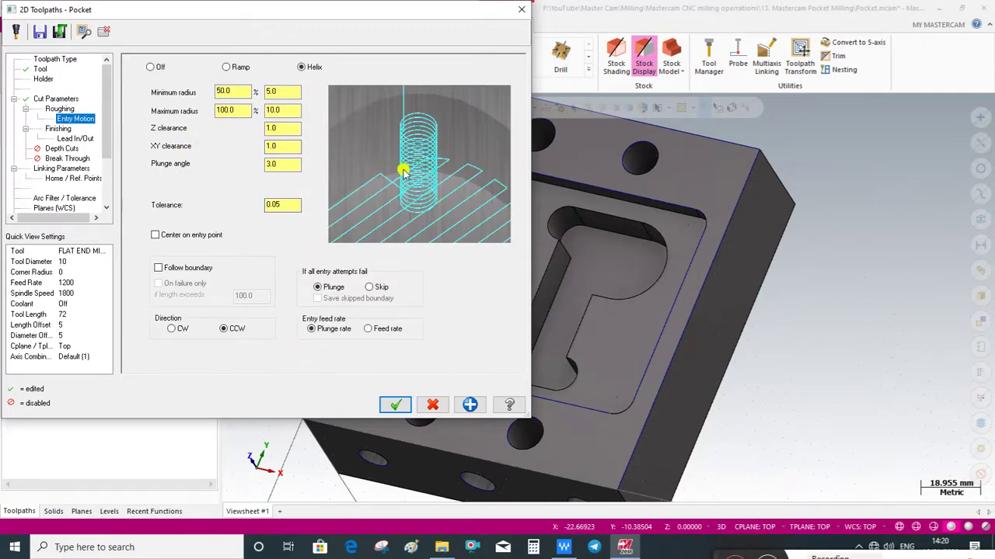
pyautogui.click(58, 129)
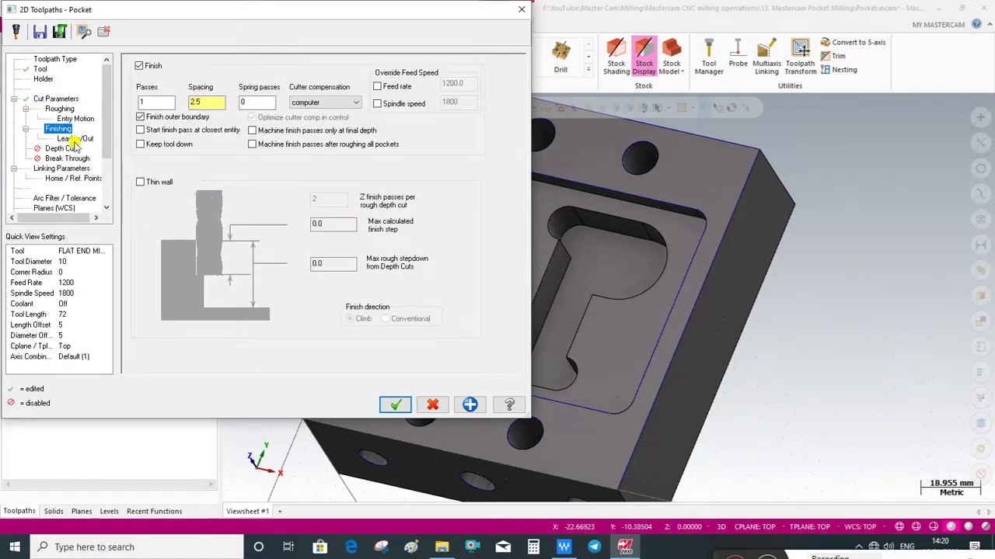
# Set entry lead line length and arc radius to 60% (6.0) and copy them to the exit
pyautogui.click(71, 138)
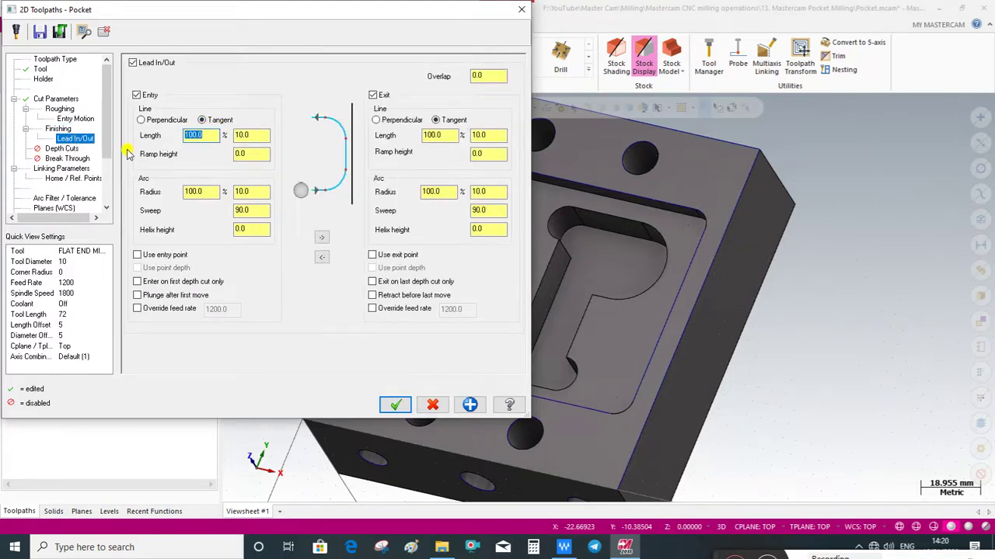
pyautogui.doubleClick(195, 192)
pyautogui.write('60')
pyautogui.press('Tab')
pyautogui.click(321, 237)
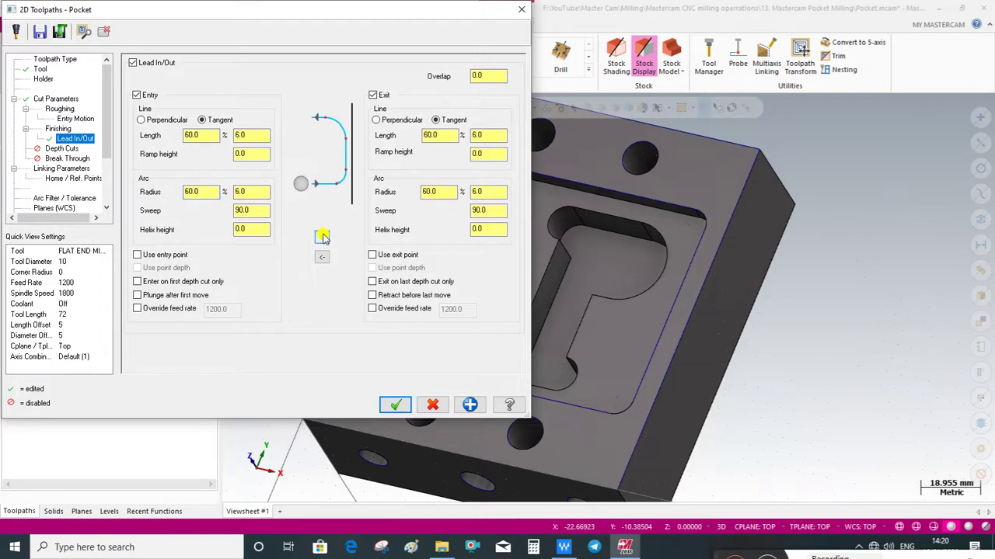
pyautogui.click(62, 149)
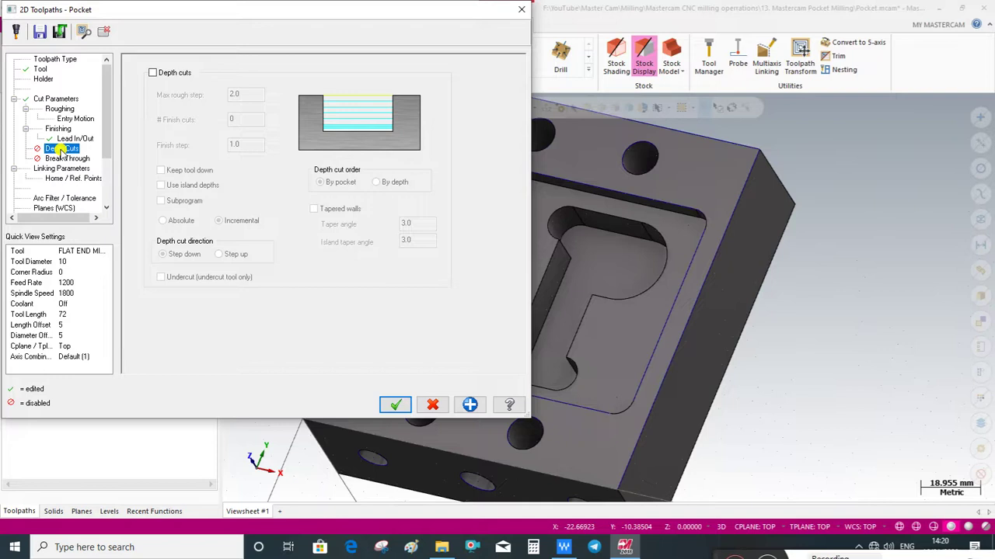
# Enable depth cuts: max rough step 0.2, 1 finish cut, finish step 0.1
pyautogui.click(153, 72)
pyautogui.doubleClick(246, 94)
pyautogui.write('0.2')
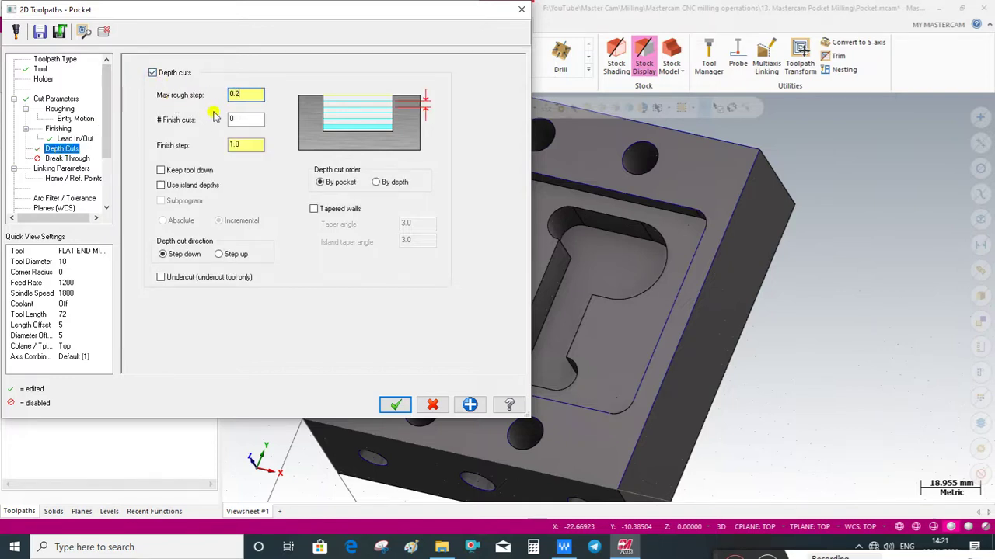
pyautogui.doubleClick(255, 94)
pyautogui.press('Tab')
pyautogui.write('1')
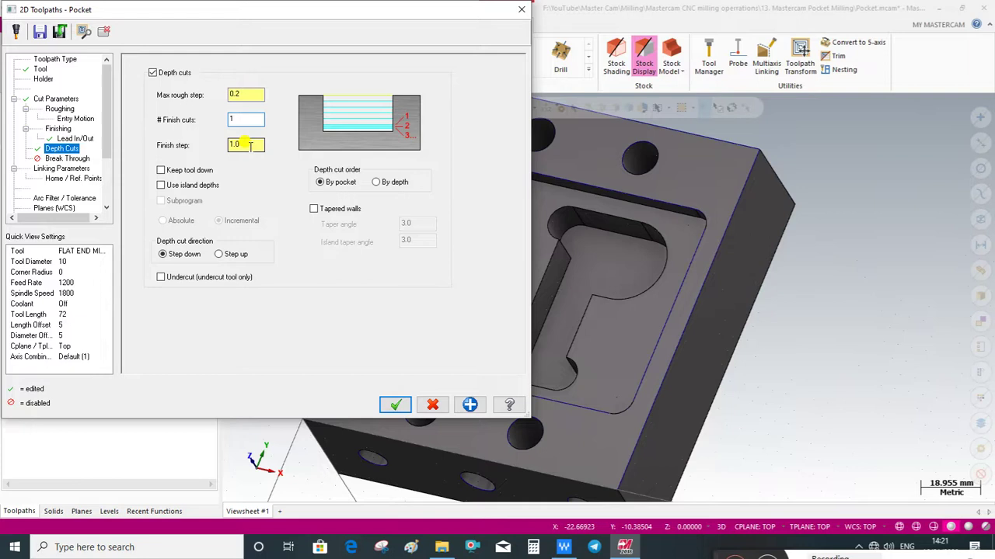
pyautogui.doubleClick(244, 138)
pyautogui.write('0.1')
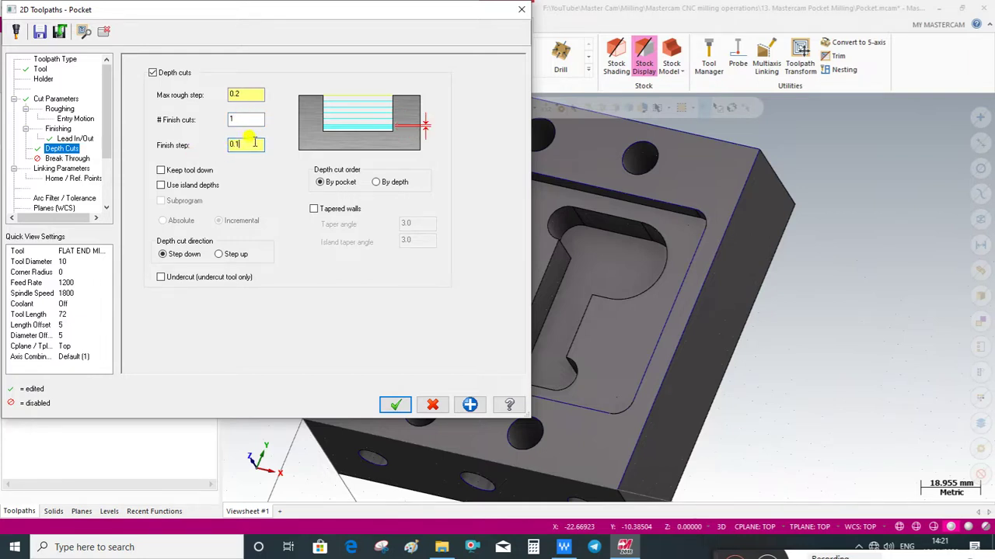
pyautogui.click(246, 119)
pyautogui.click(77, 161)
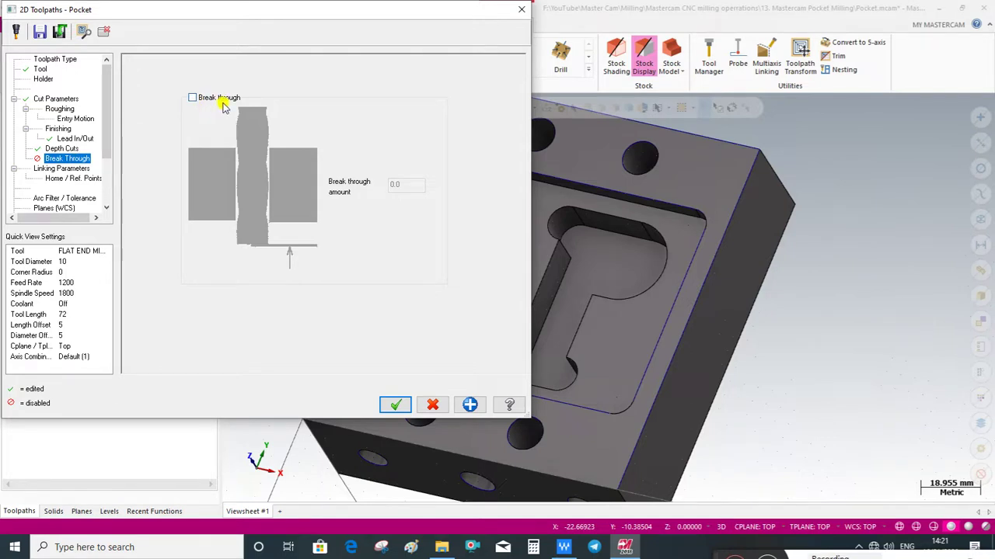
pyautogui.click(76, 168)
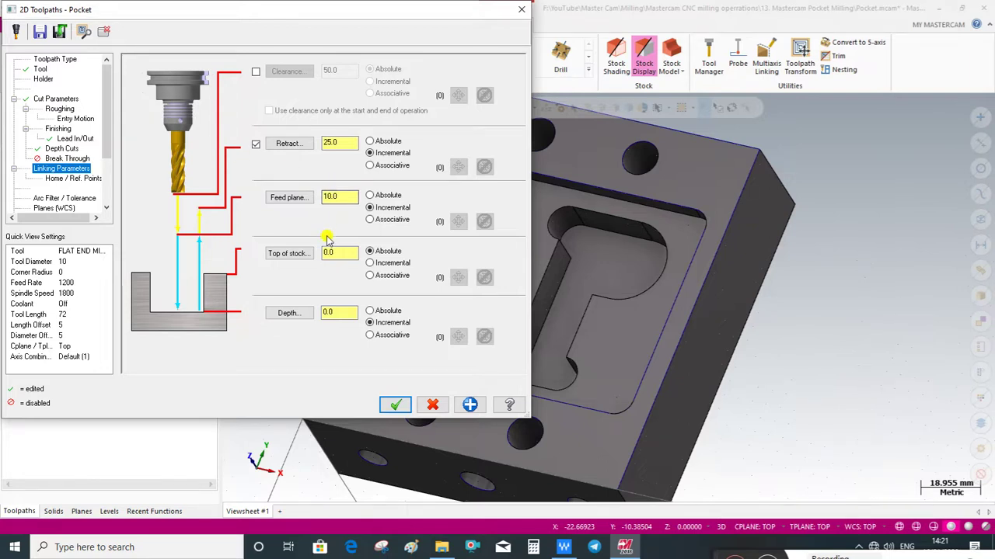
# Set top of stock to 2.0 and absolute depth 0.0, then generate the pocket toolpath
pyautogui.click(276, 260)
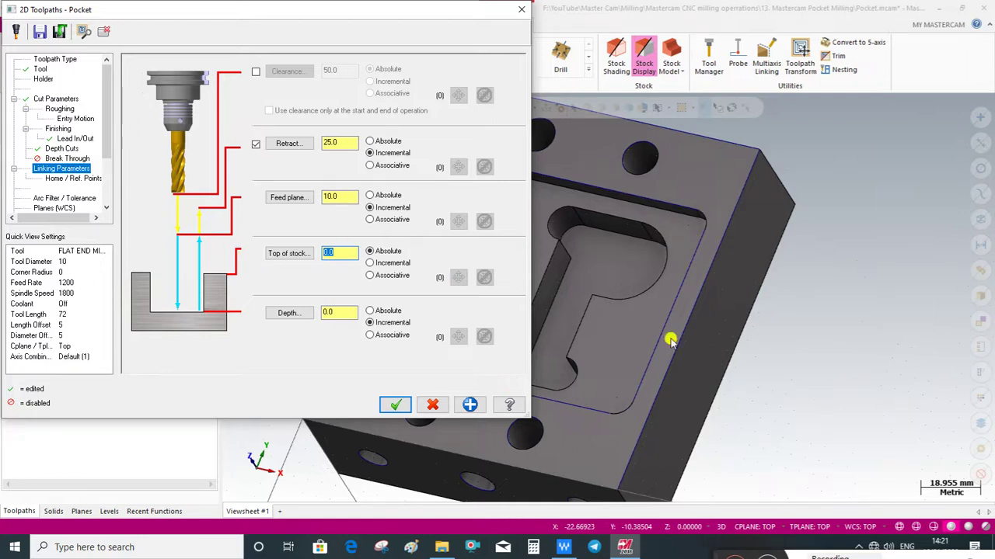
pyautogui.write('1')
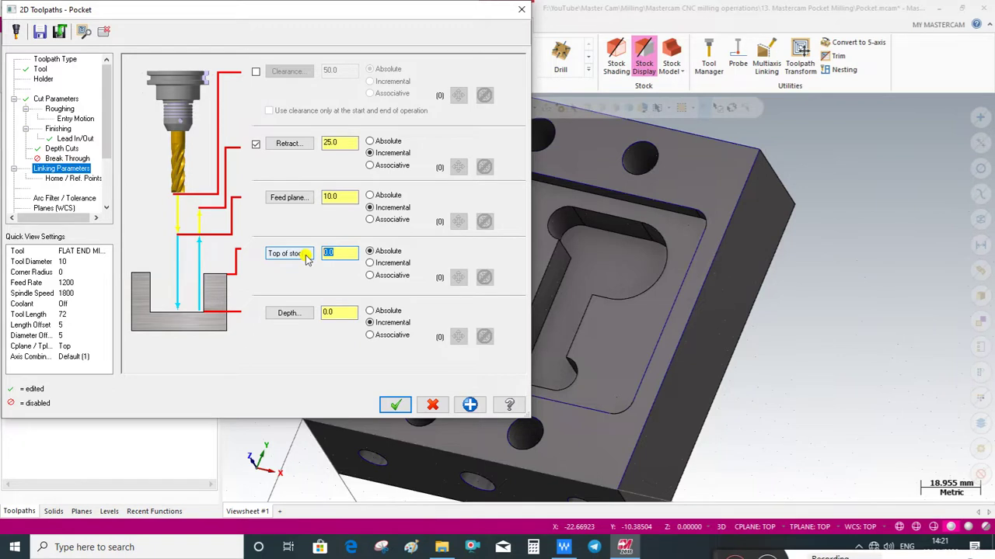
pyautogui.write('2')
pyautogui.click(342, 251)
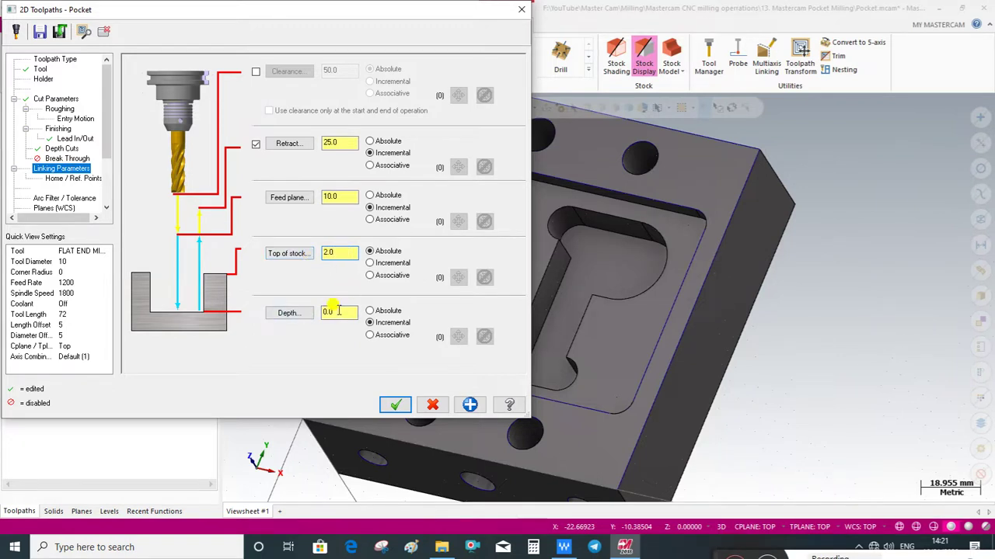
pyautogui.click(370, 311)
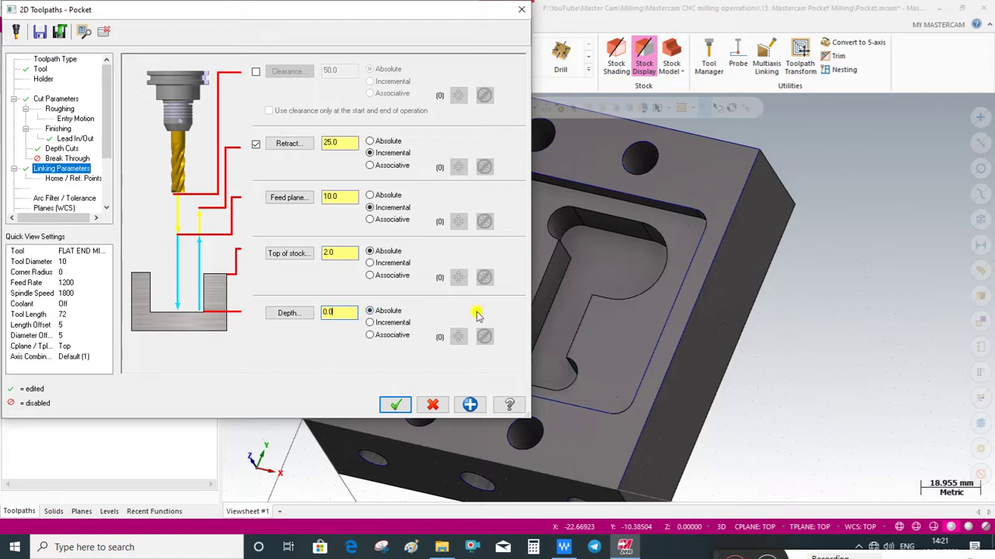
pyautogui.click(393, 406)
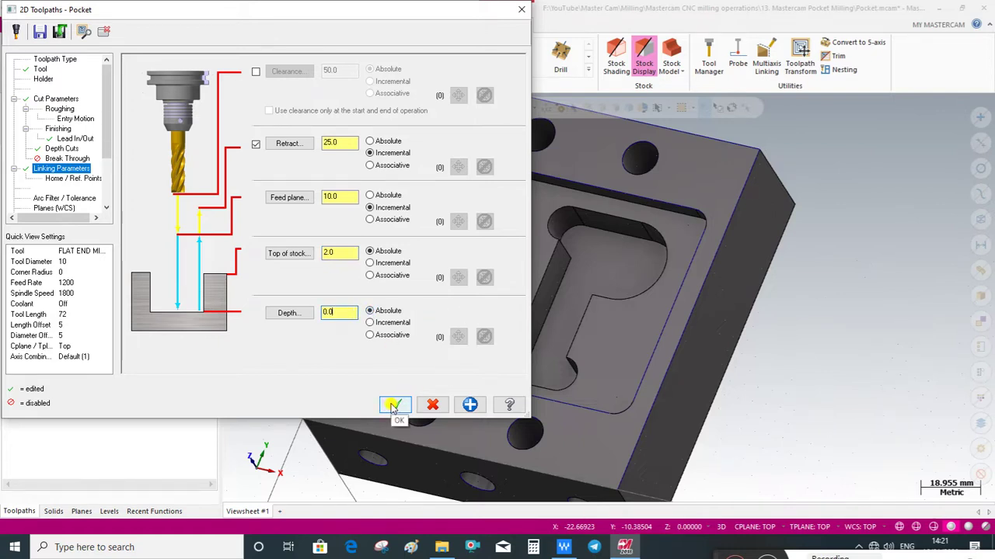
pyautogui.click(392, 405)
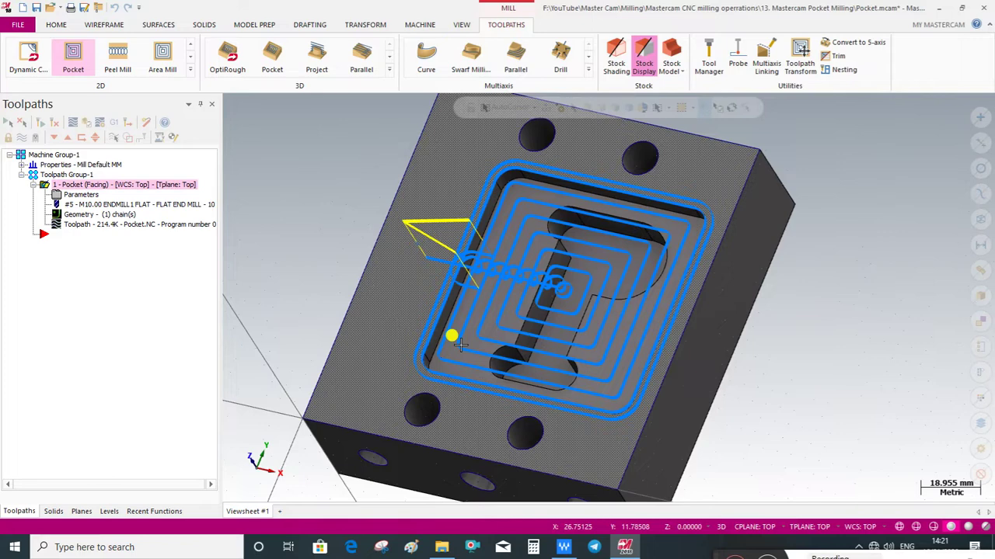
# Orbit and zoom around the spiral Facing toolpath, then reopen its pocket parameters
pyautogui.moveTo(460, 345); pyautogui.dragTo(503, 326, button='middle')
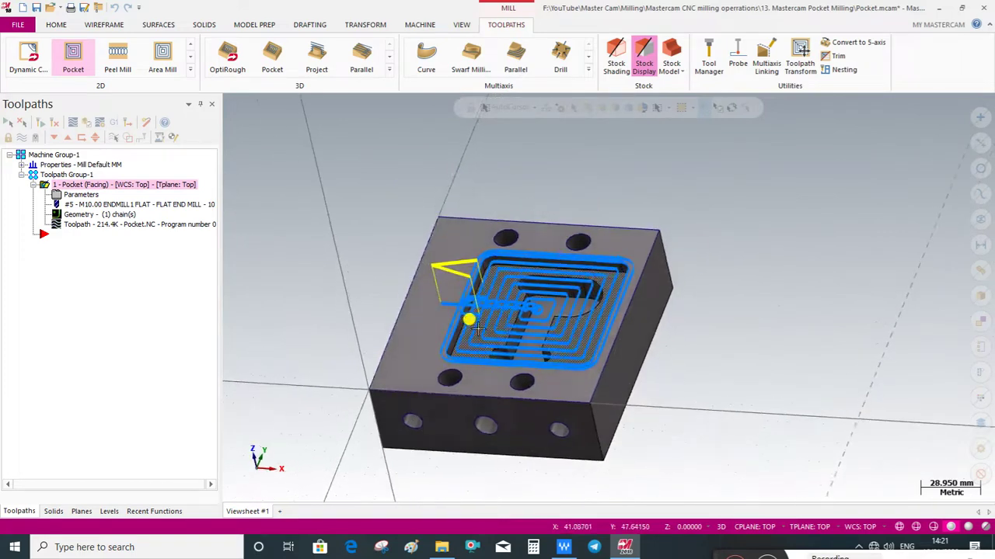
pyautogui.scroll(2, 504, 327)
pyautogui.scroll(1, 513, 330)
pyautogui.scroll(1, 528, 338)
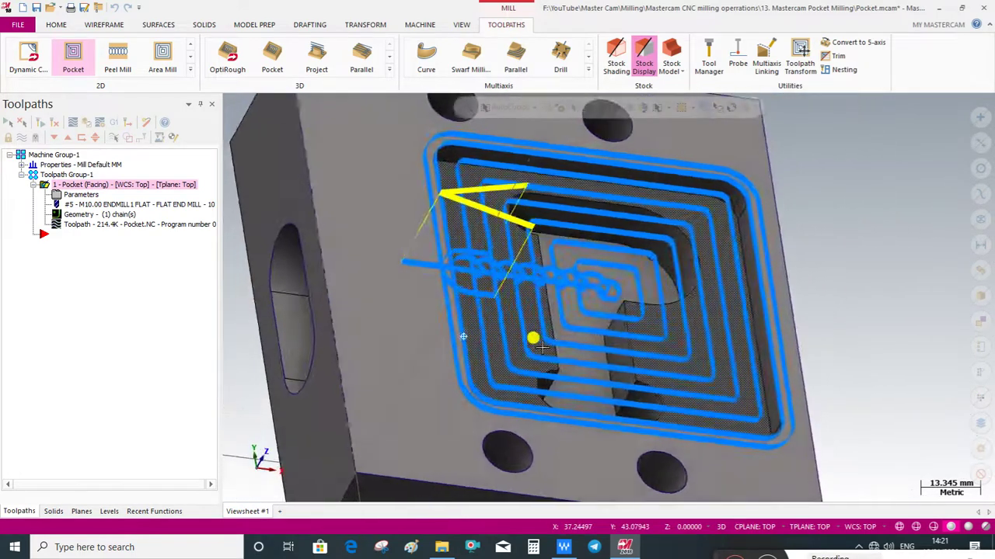
pyautogui.moveTo(544, 348); pyautogui.dragTo(478, 250, button='middle')
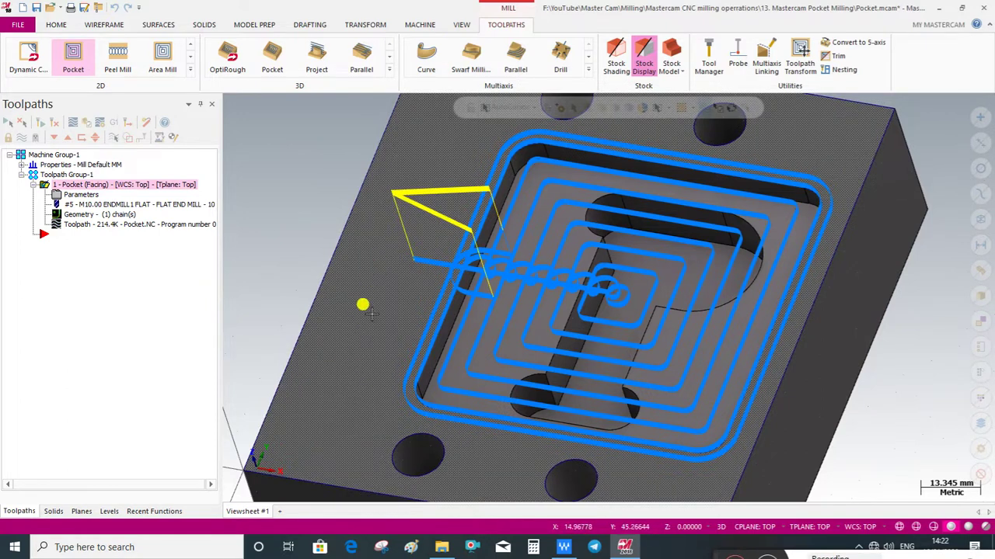
pyautogui.moveTo(369, 341); pyautogui.dragTo(381, 301, button='middle')
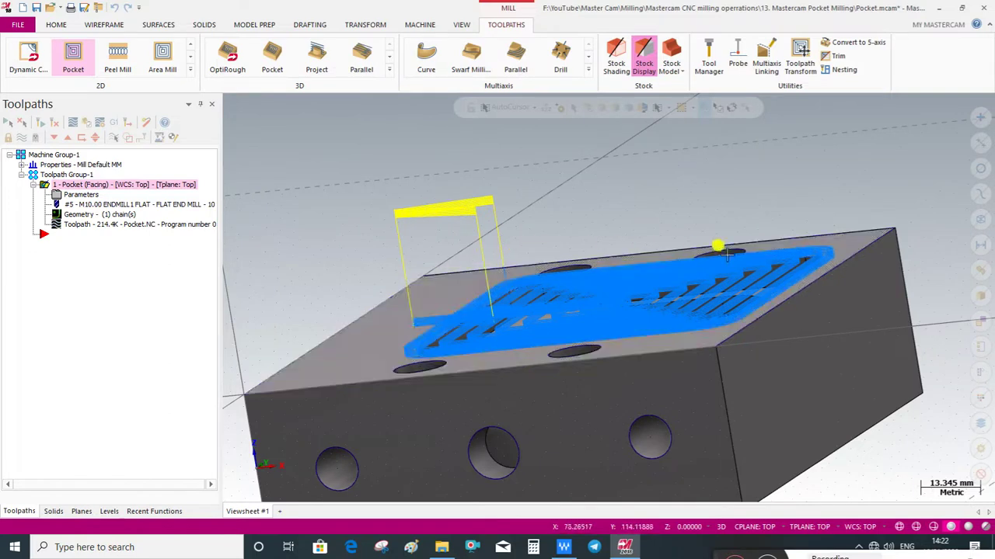
pyautogui.moveTo(579, 335); pyautogui.dragTo(593, 349, button='middle')
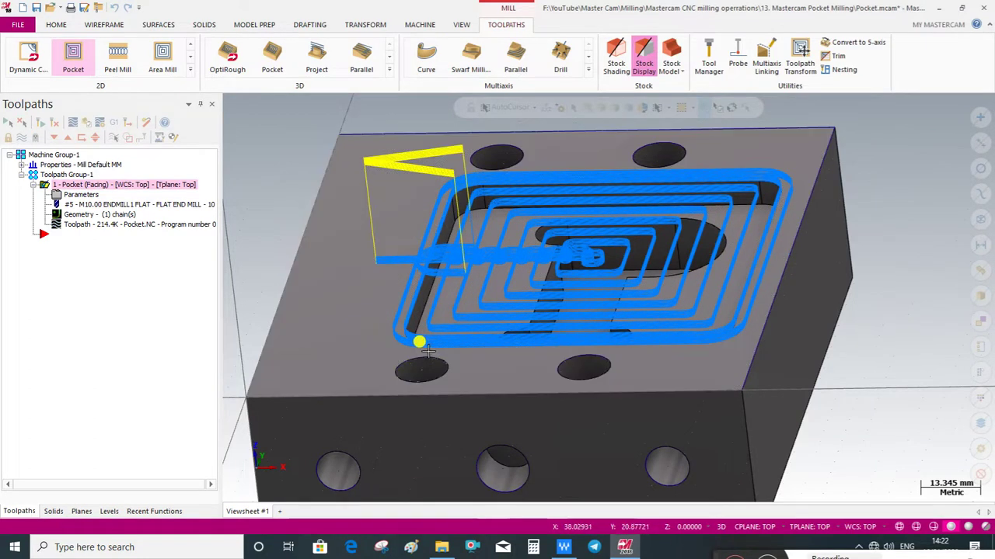
pyautogui.click(78, 195)
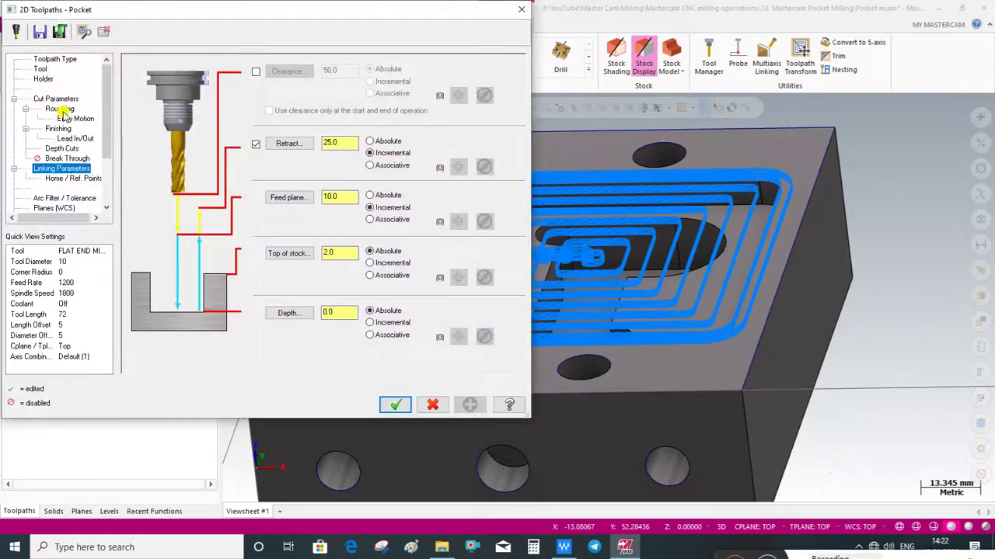
# Change the pocket type from Facing to Island facing in Cut Parameters and accept the change
pyautogui.click(60, 98)
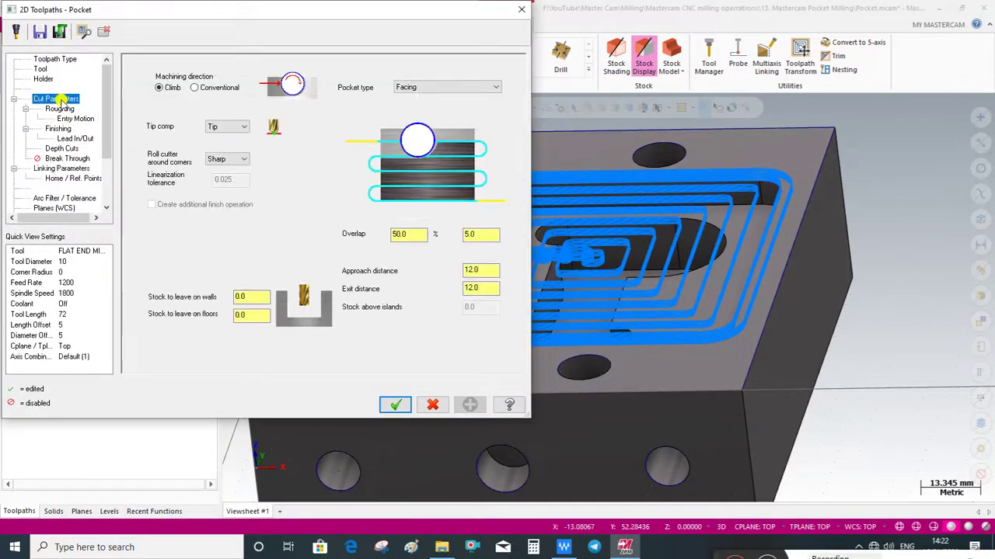
pyautogui.click(419, 90)
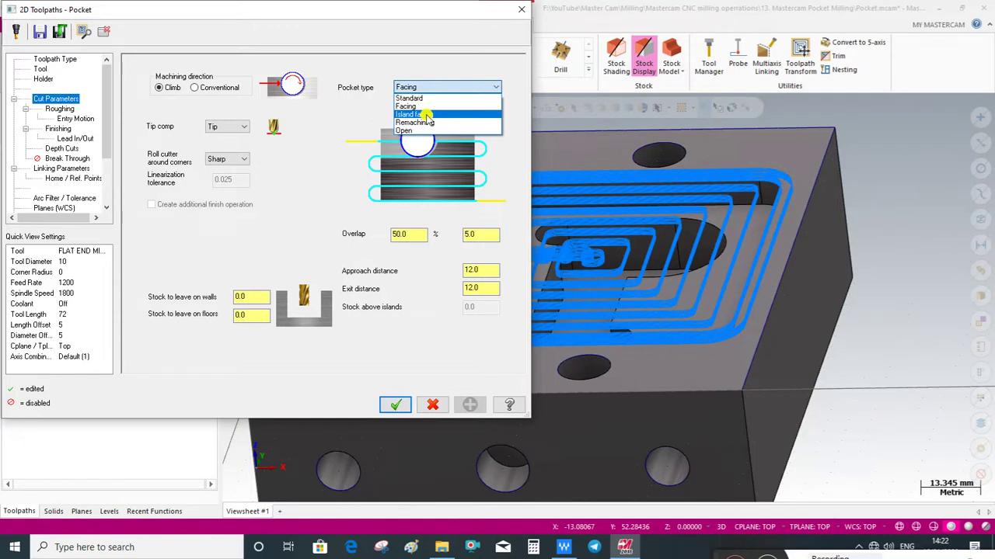
pyautogui.click(427, 115)
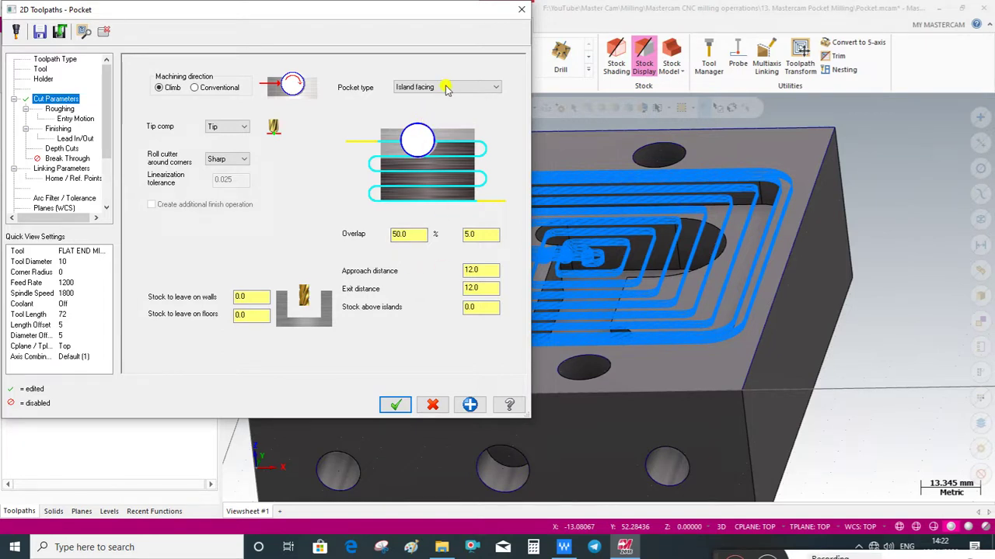
pyautogui.click(395, 405)
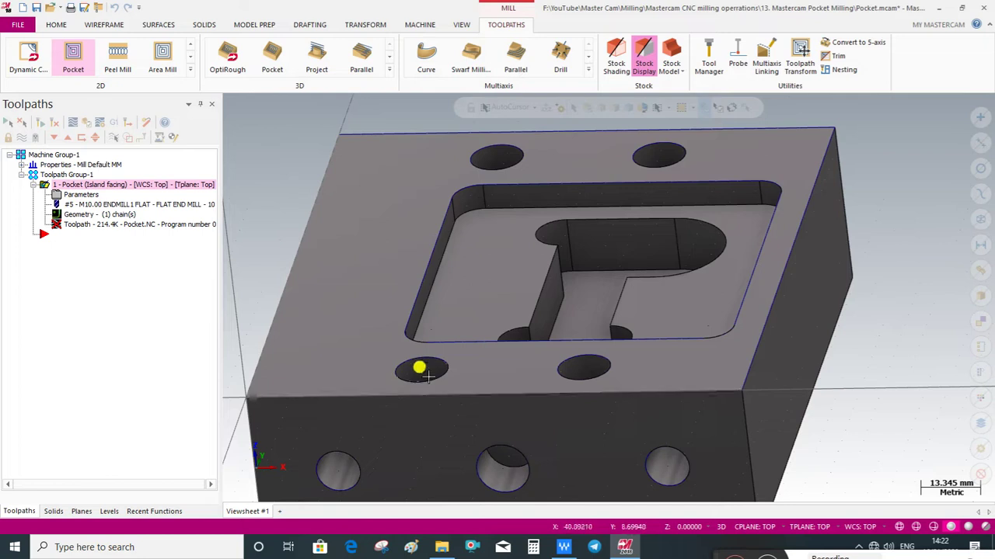
# Regenerate the Island facing toolpath, inspect it from oblique angles, then reopen the pocket type list
pyautogui.click(44, 126)
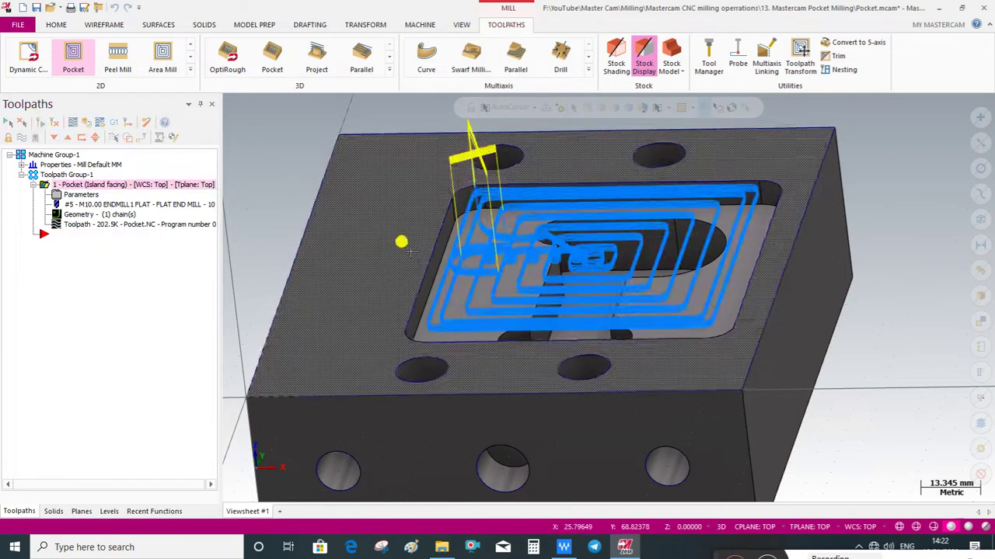
pyautogui.moveTo(402, 239); pyautogui.dragTo(409, 288, button='middle')
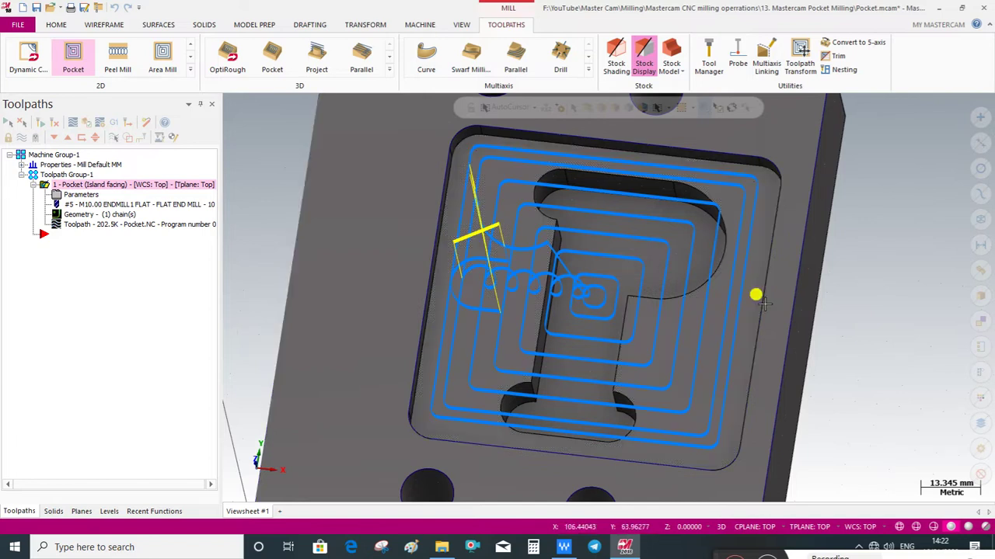
pyautogui.moveTo(521, 440)
pyautogui.mouseDown(button='middle')
pyautogui.moveTo(506, 388)
pyautogui.moveTo(433, 389)
pyautogui.mouseUp(button='middle')
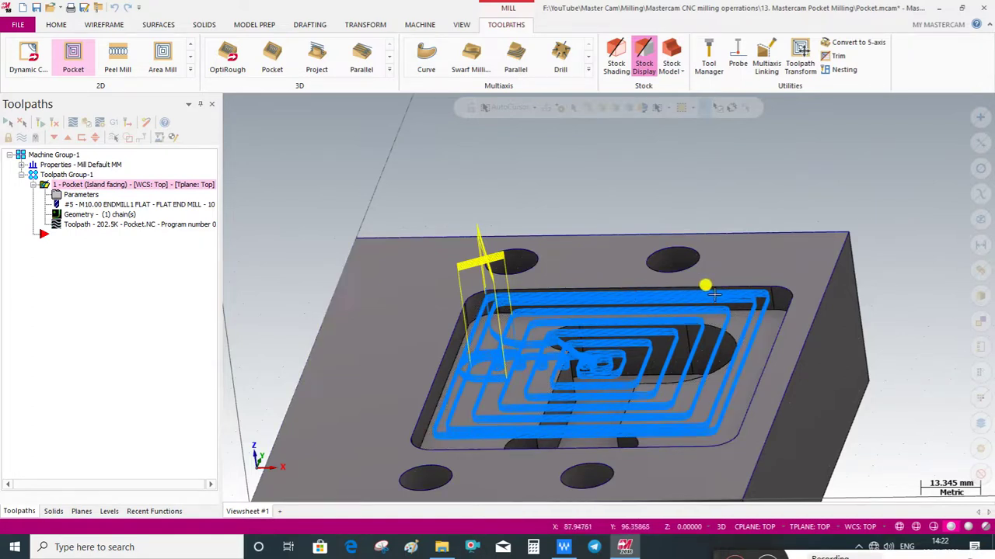
pyautogui.click(78, 195)
pyautogui.click(417, 88)
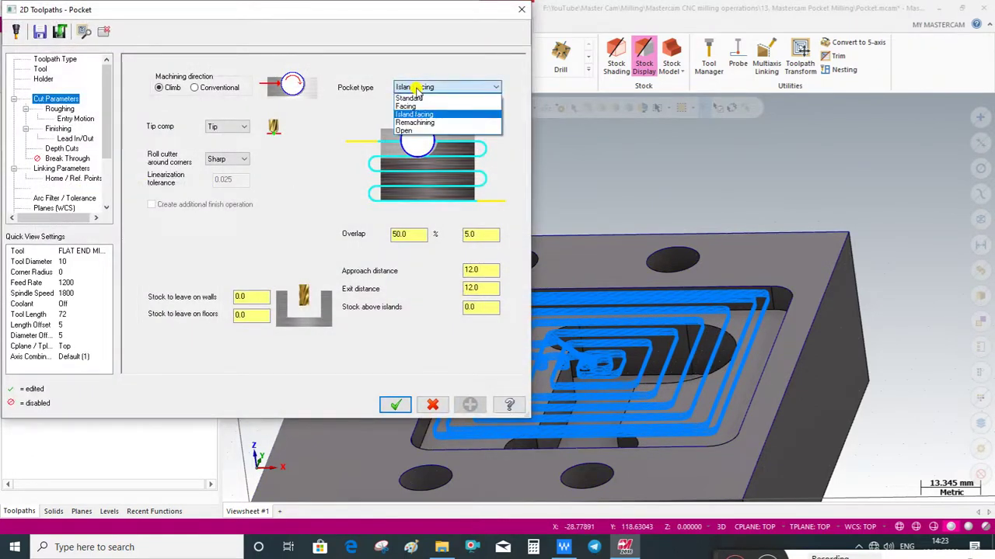
# Set the pocket type back to Facing and regenerate the toolpath to compare its wider spiral passes
pyautogui.click(404, 106)
pyautogui.click(394, 402)
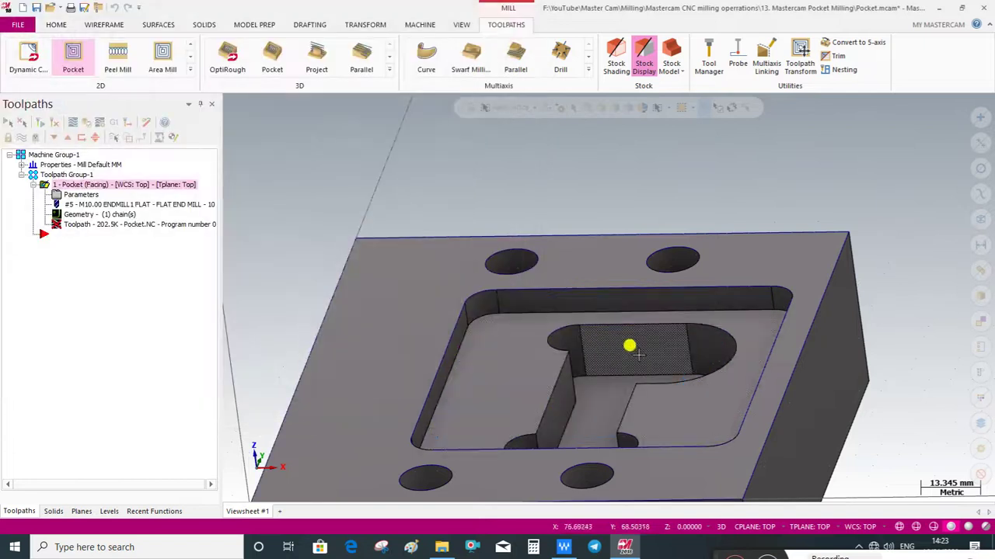
pyautogui.click(39, 124)
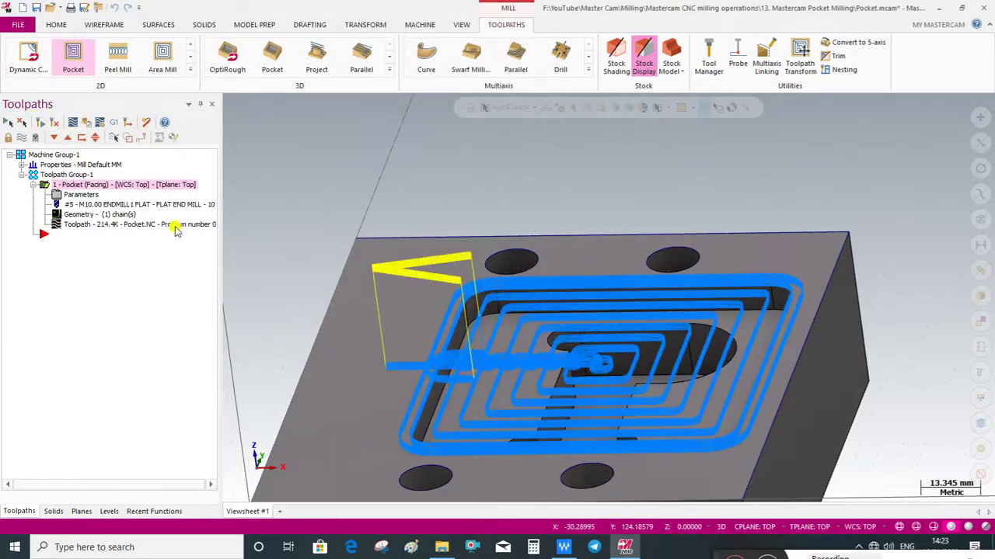